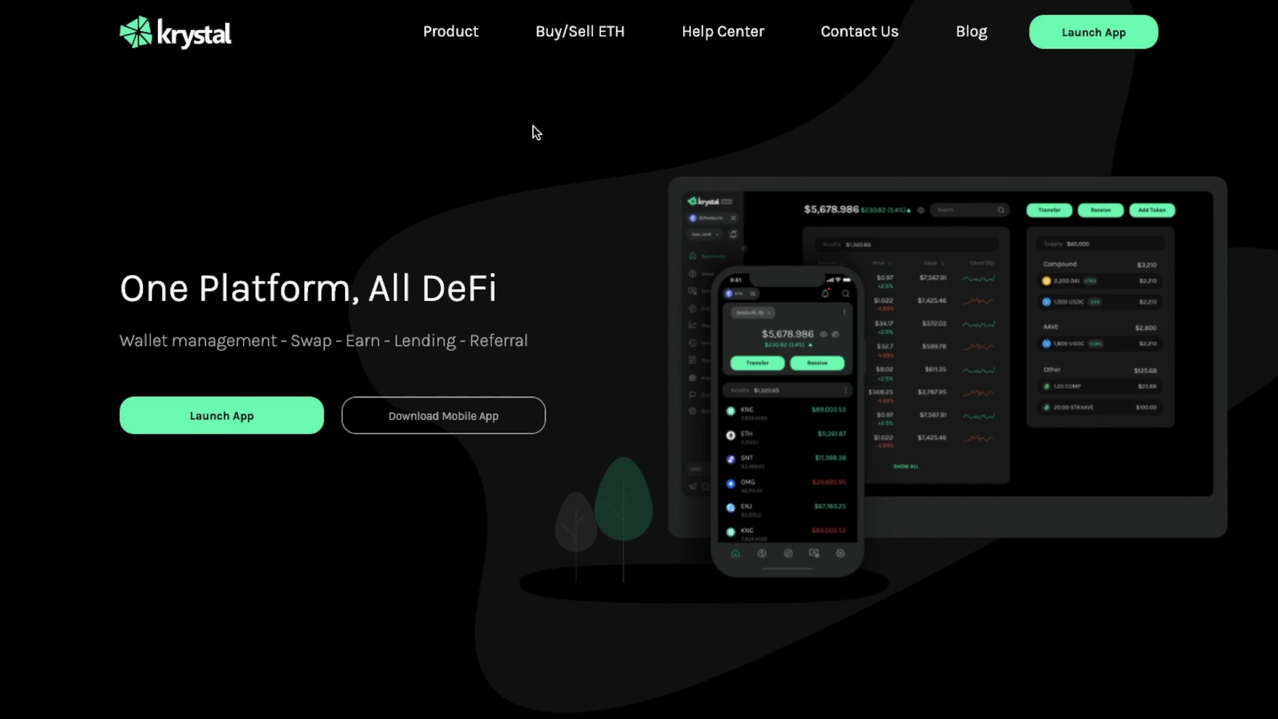
Launch the Krystal web app and change its chain from Ethereum to Binance Smart Chain.
click(1097, 46)
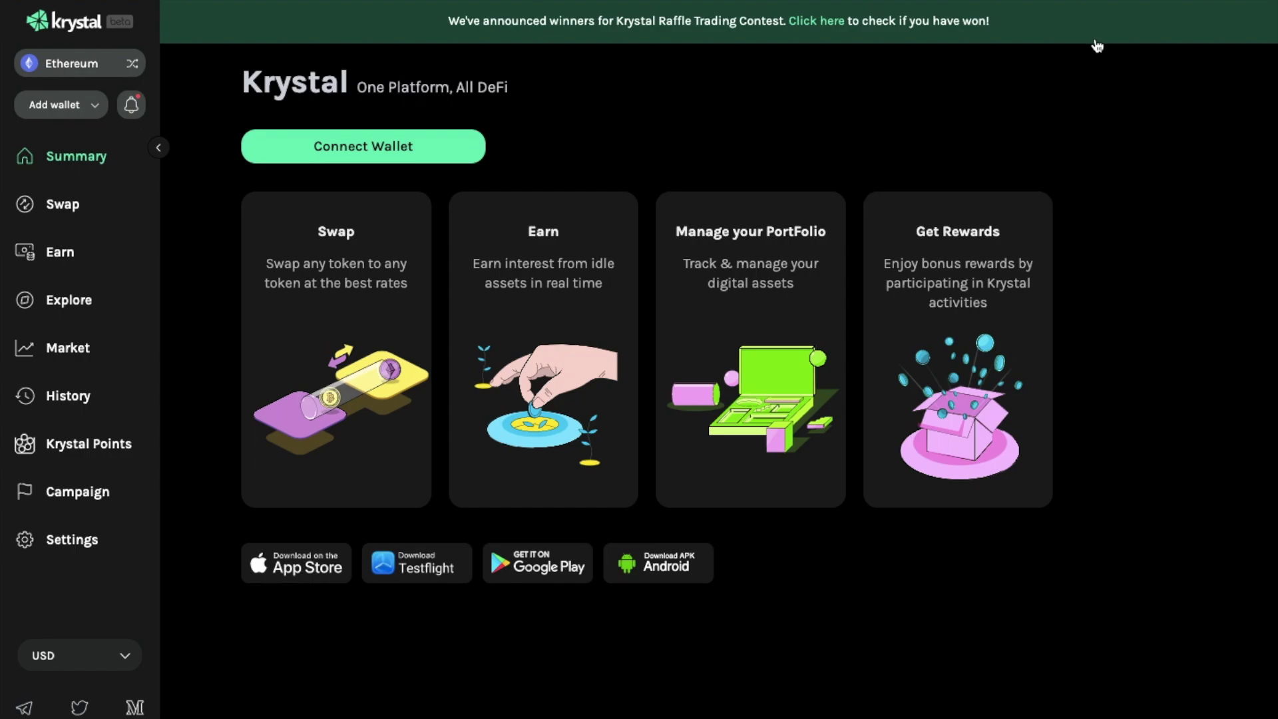
click(131, 68)
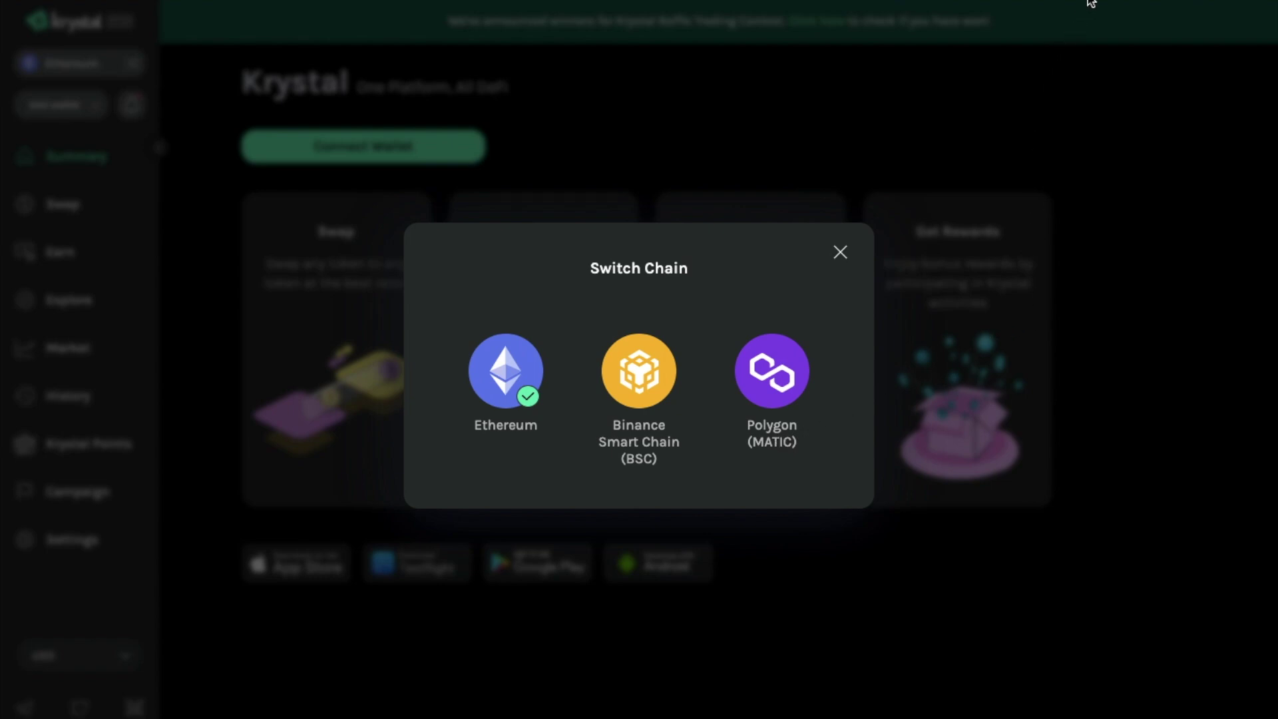
click(1091, 3)
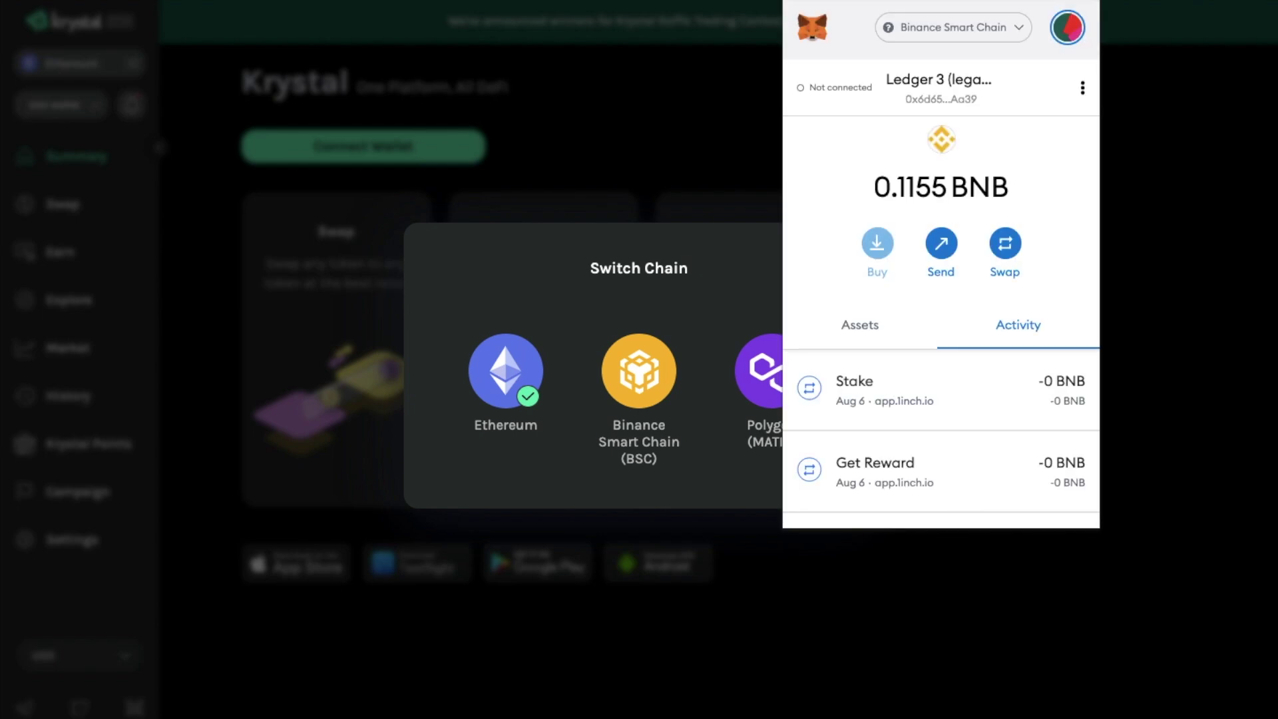
click(1016, 30)
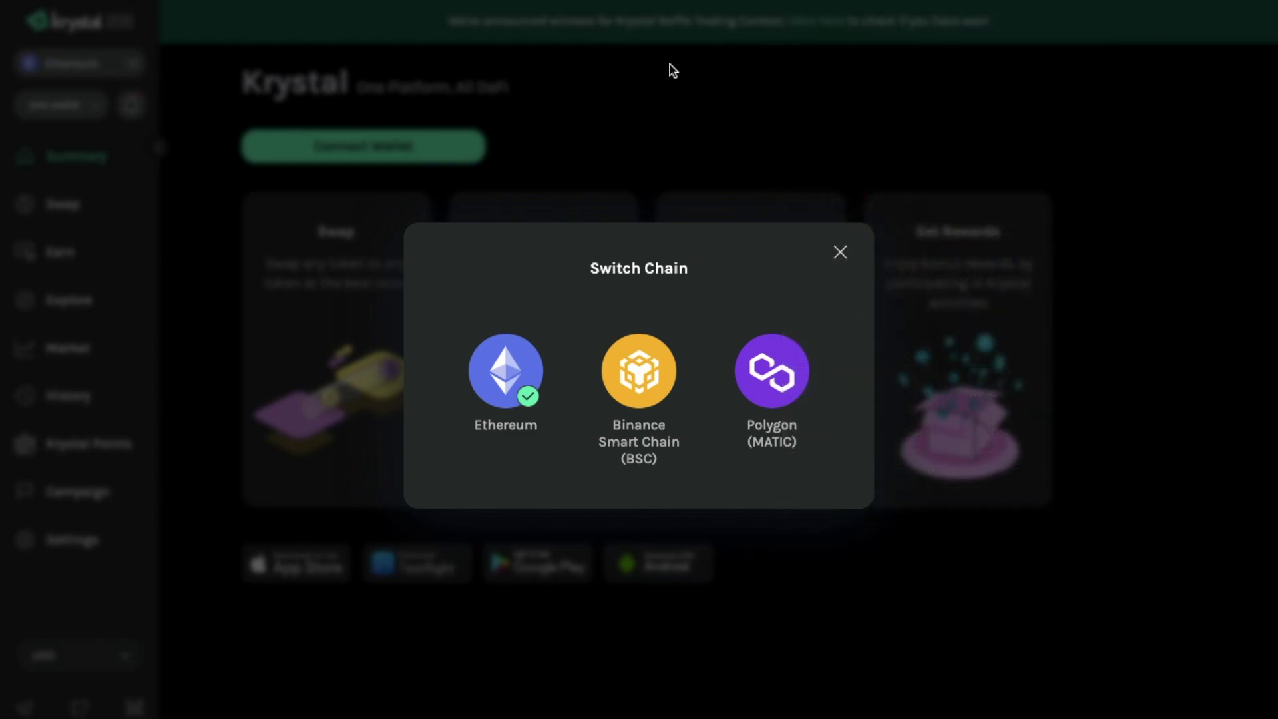
click(651, 386)
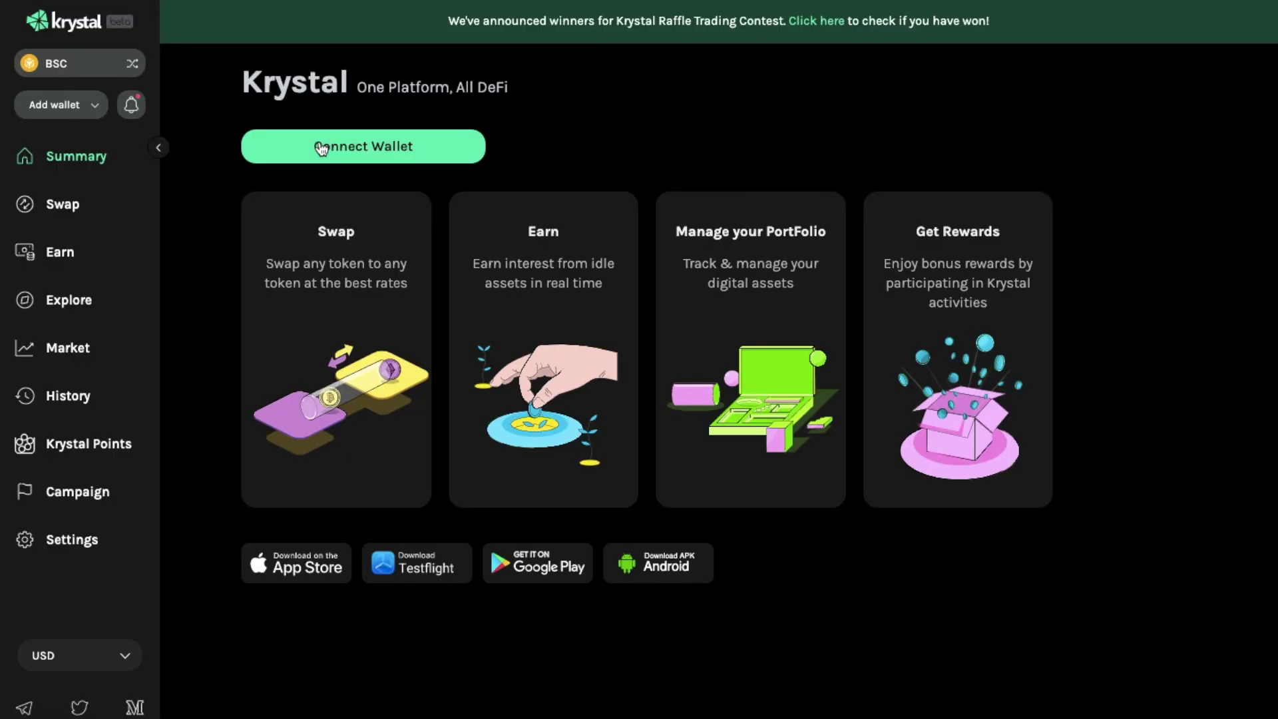
Connect the MetaMask Ledger 3 account to Krystal after accepting the terms.
click(322, 148)
click(456, 320)
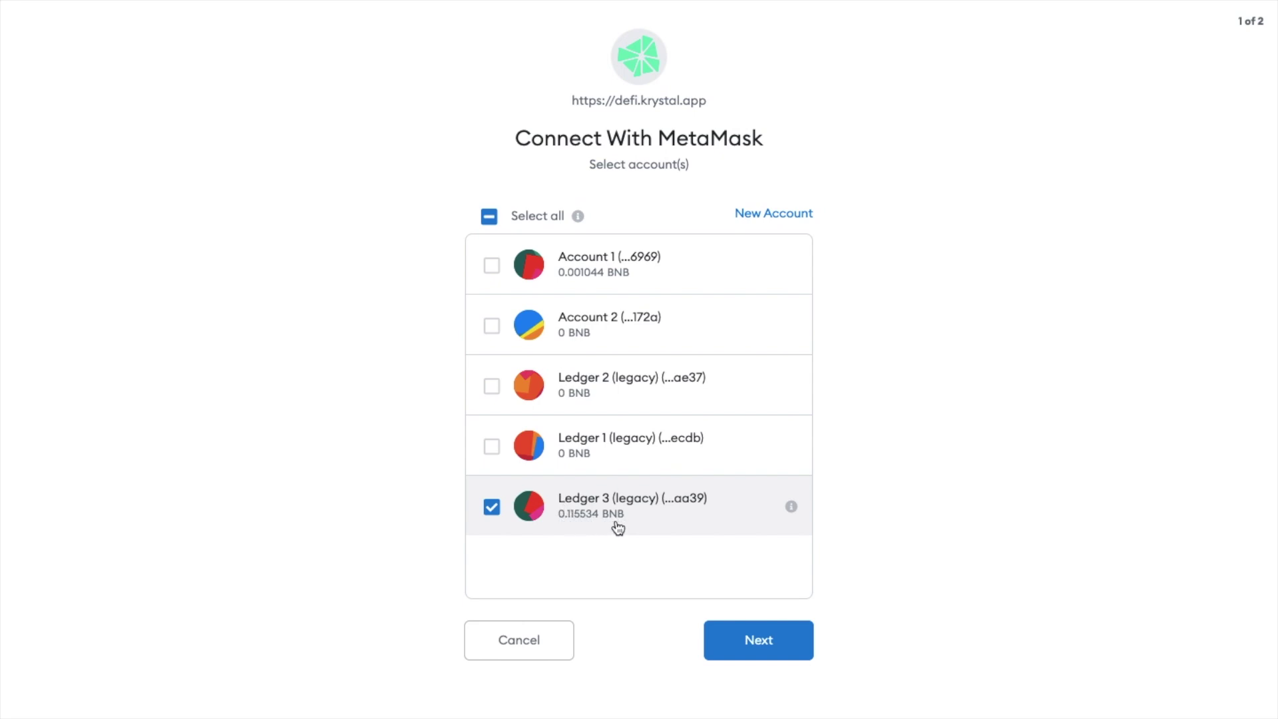
click(728, 655)
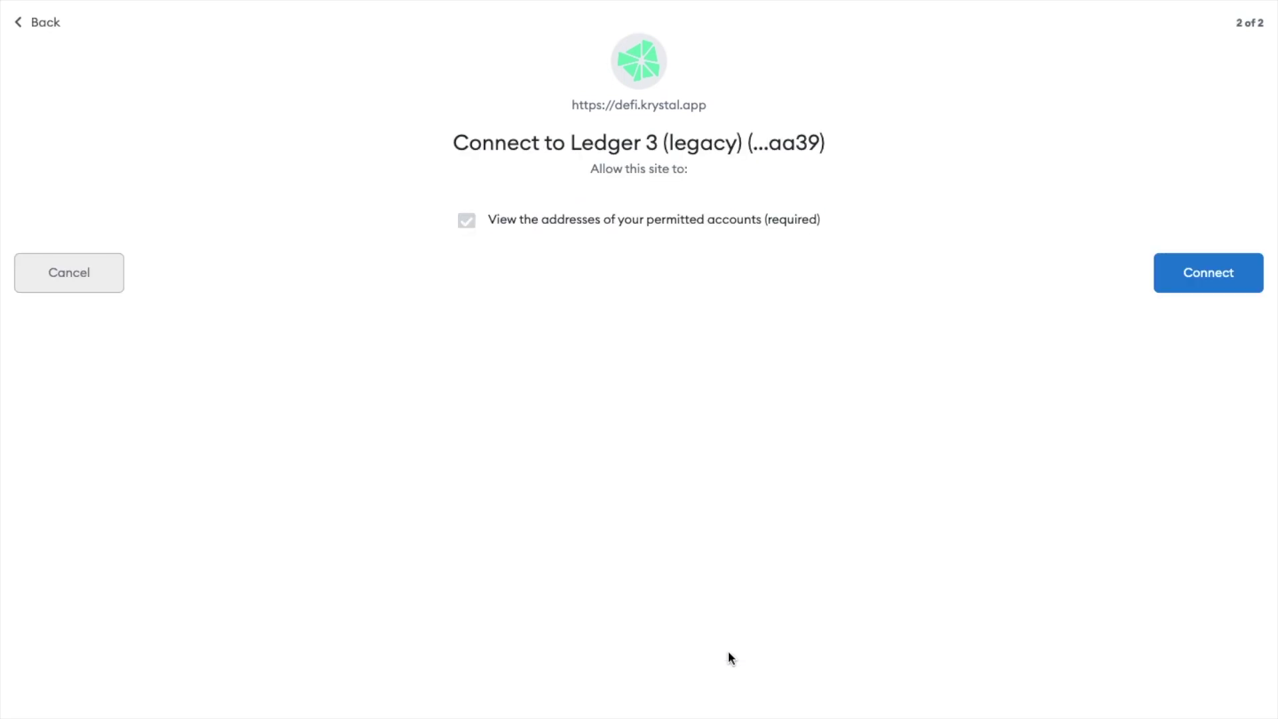
click(1193, 283)
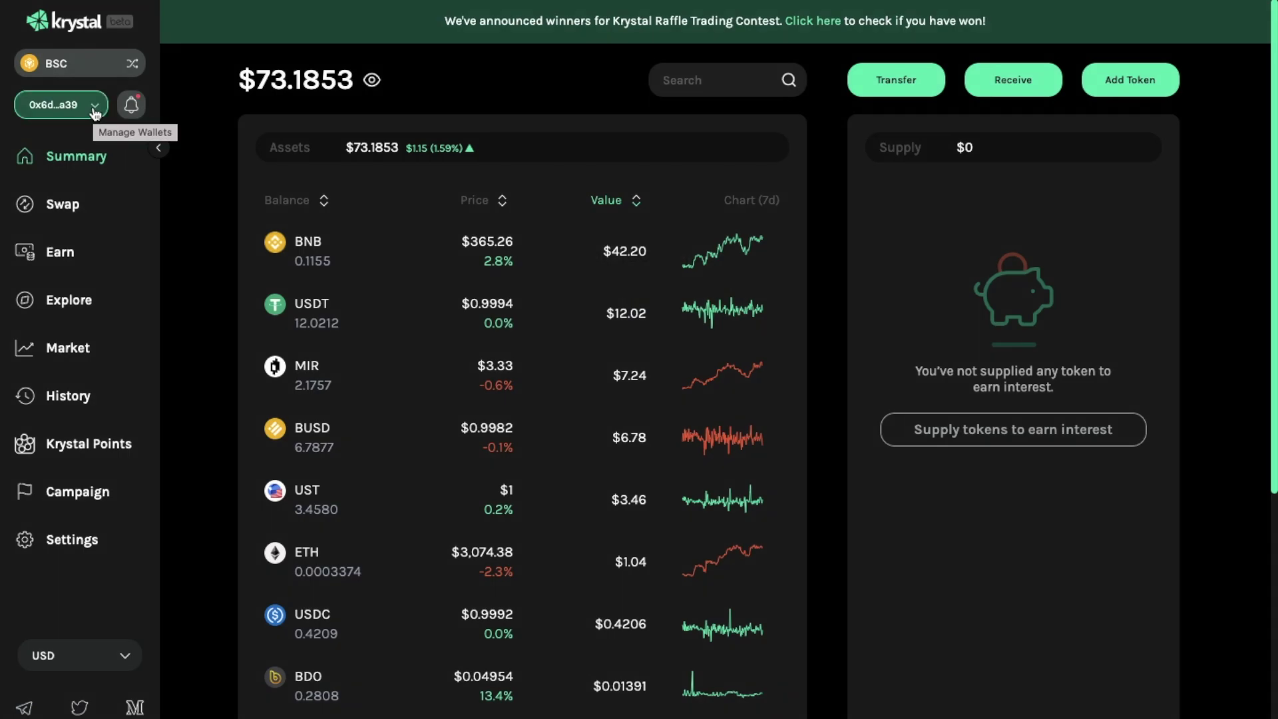
click(96, 111)
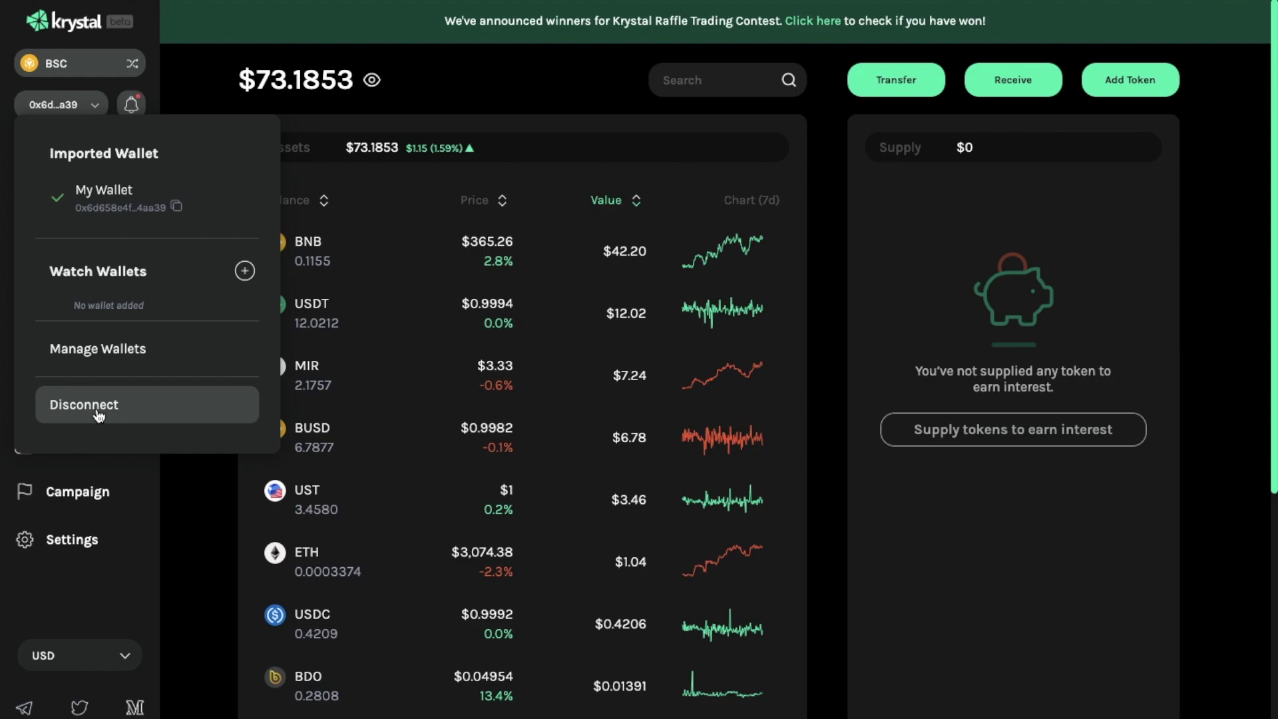
click(94, 111)
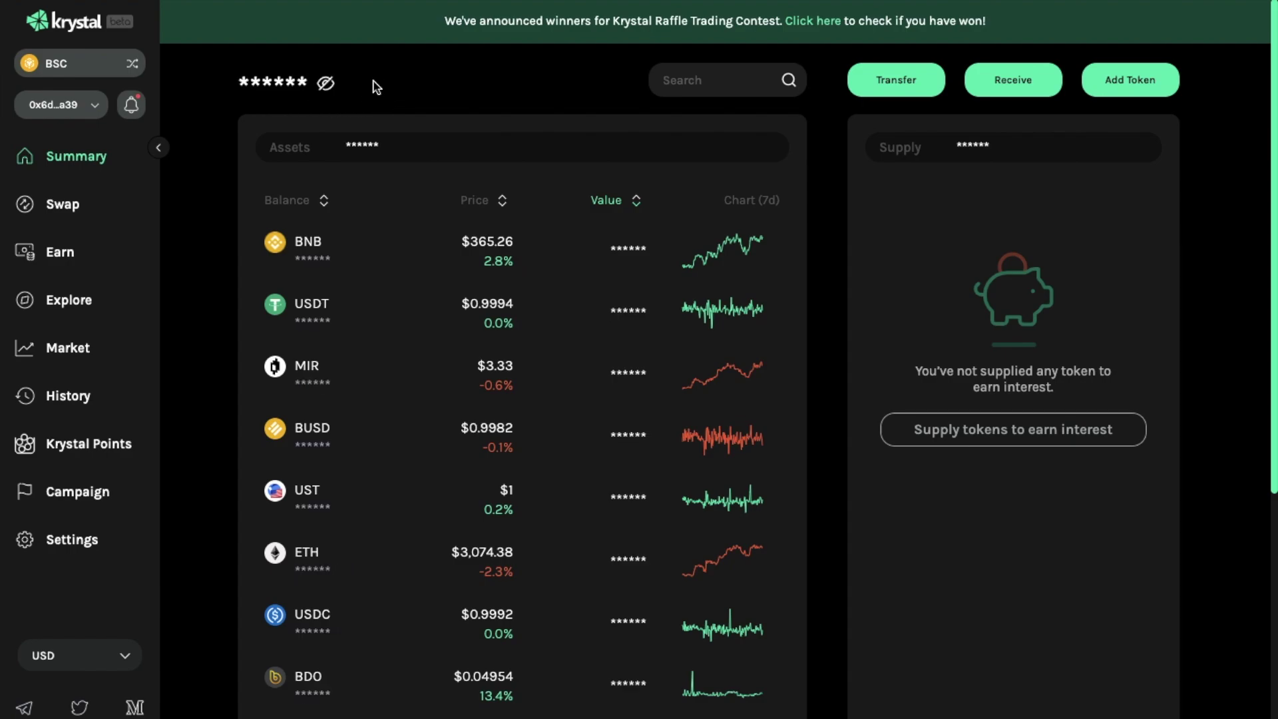
click(326, 84)
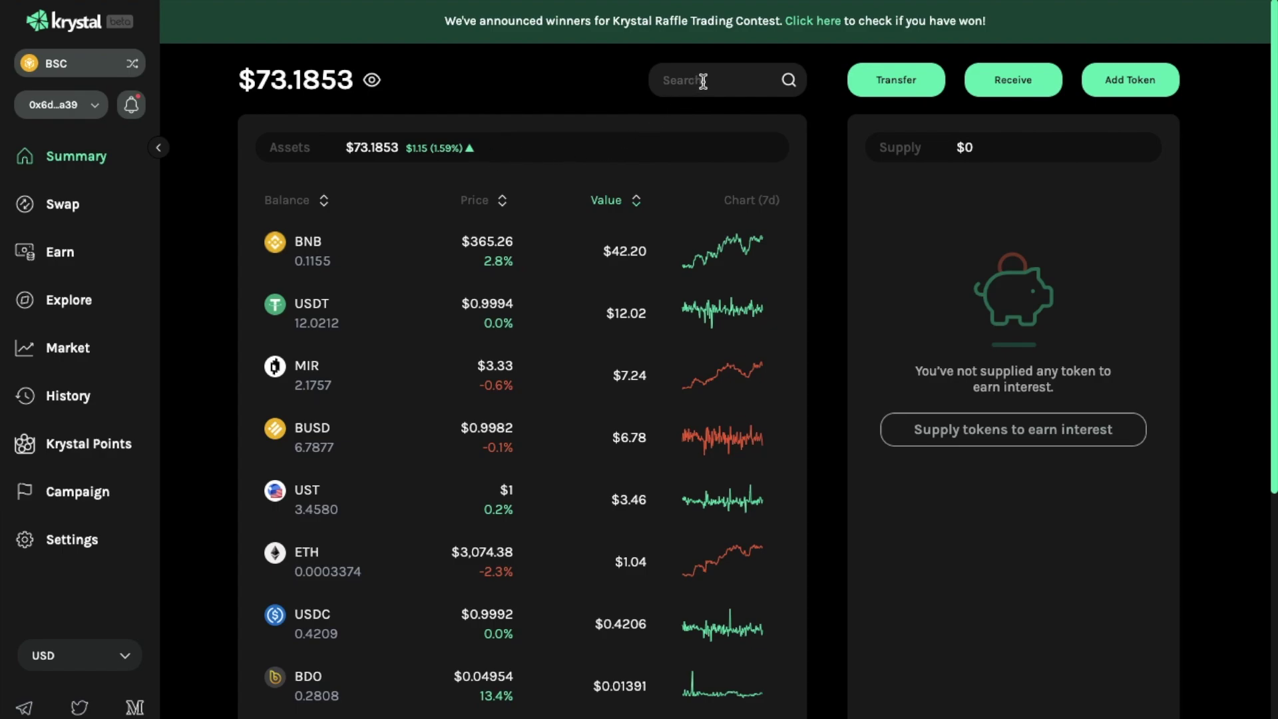
Preview a Max BNB transfer, then show the wallet's receive address and QR code.
click(886, 91)
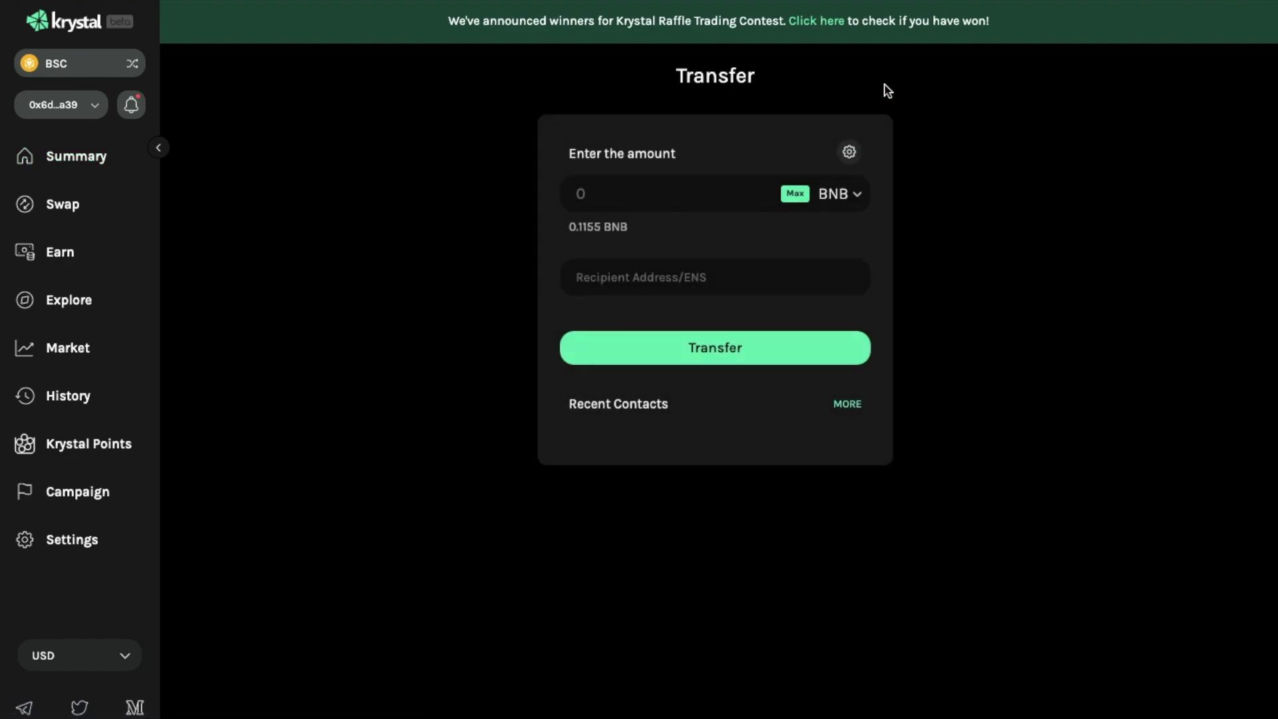
click(797, 198)
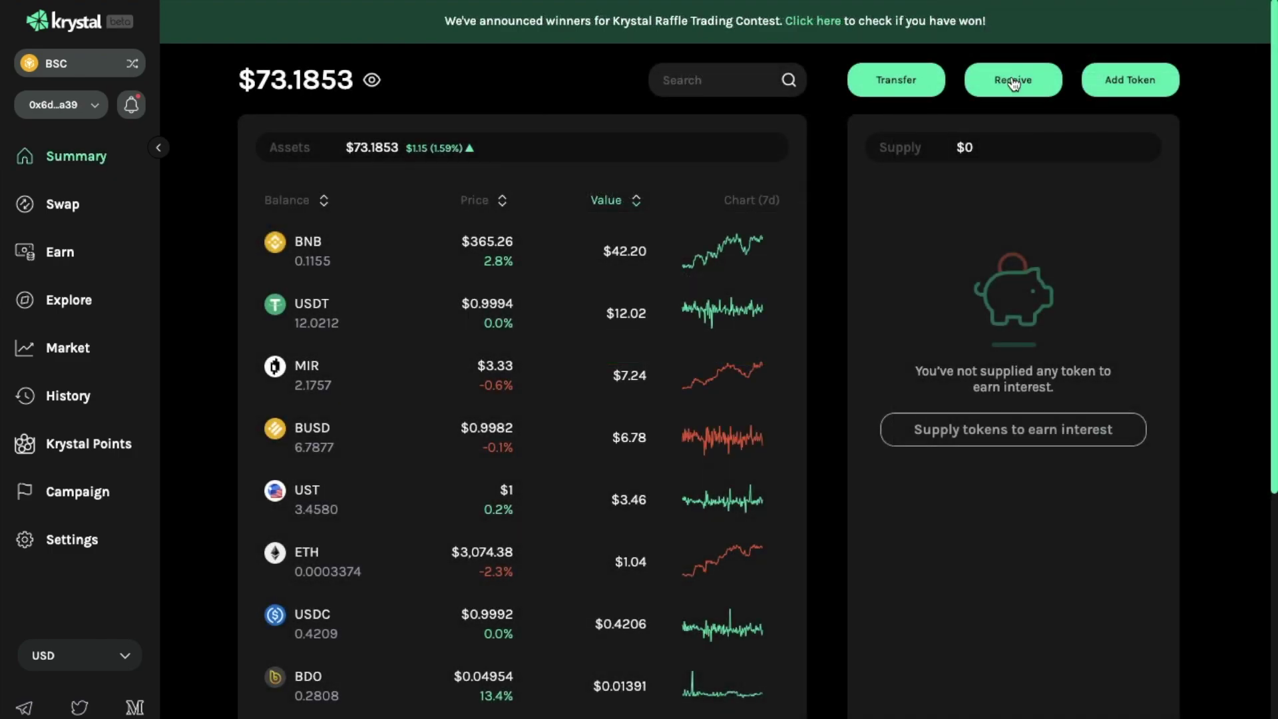
click(1013, 81)
Glance at the Add Token form, then open the BNB/USD detail page.
click(1143, 93)
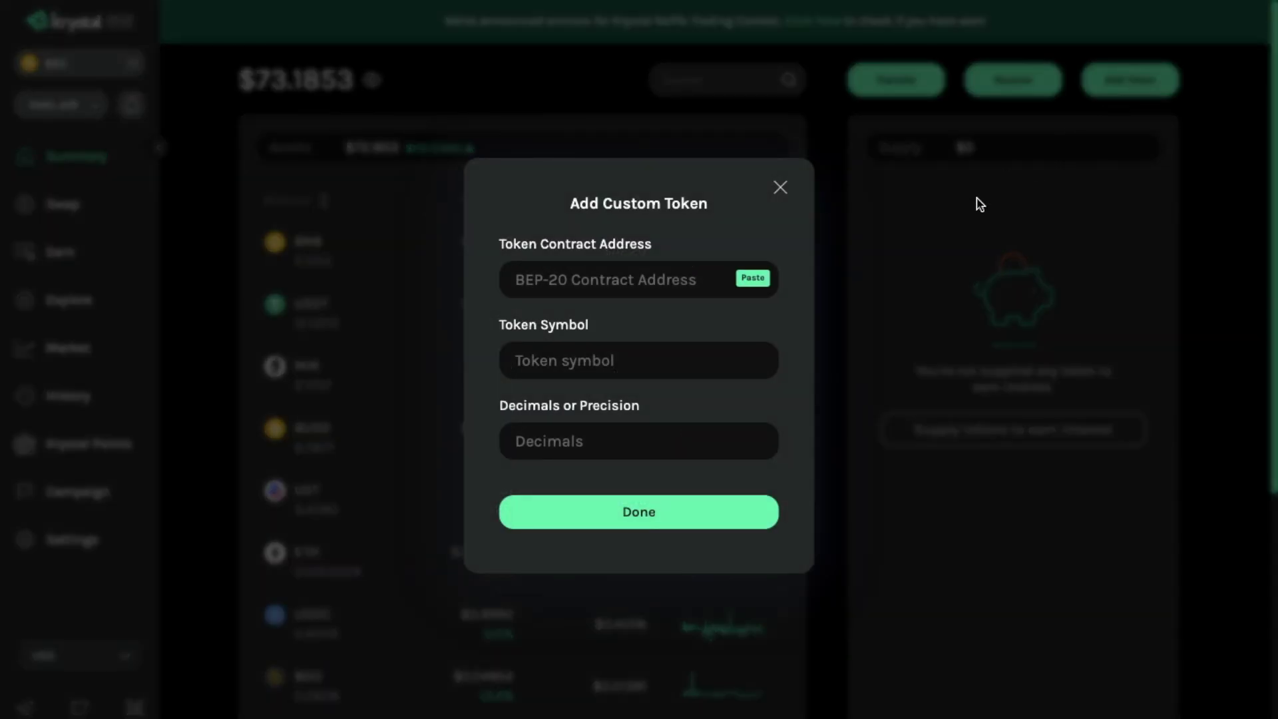
click(780, 187)
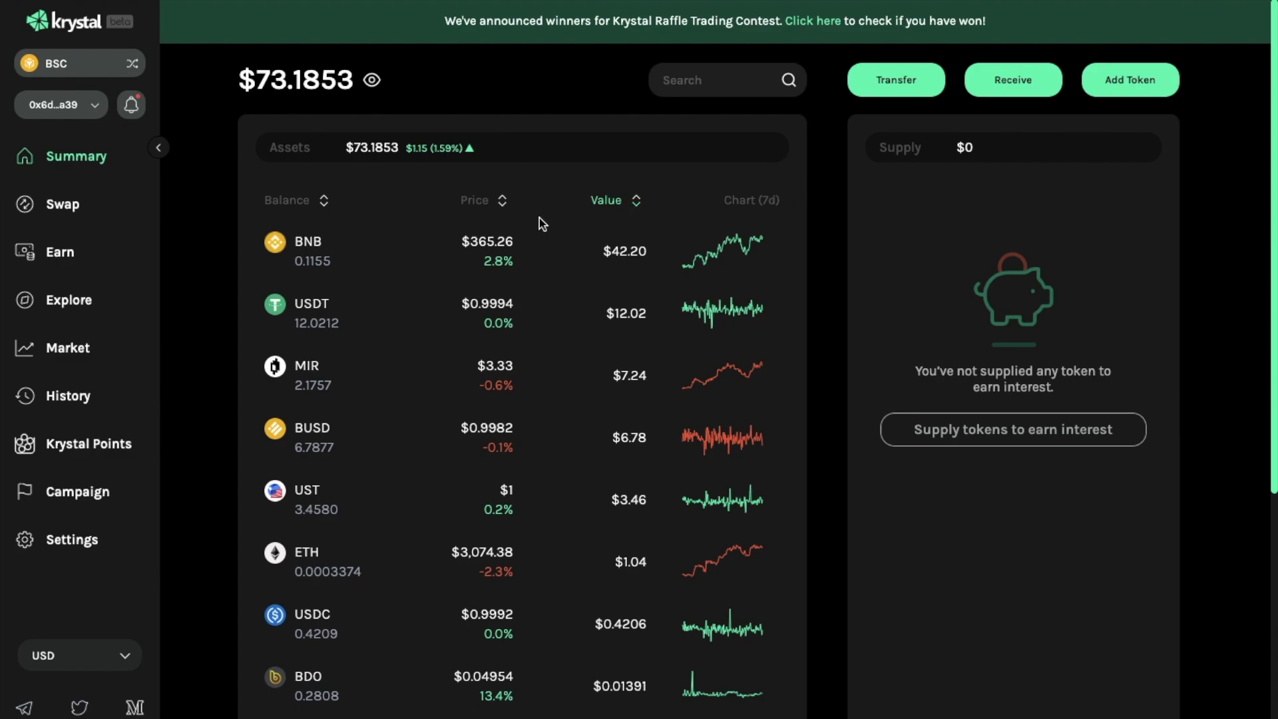
click(619, 273)
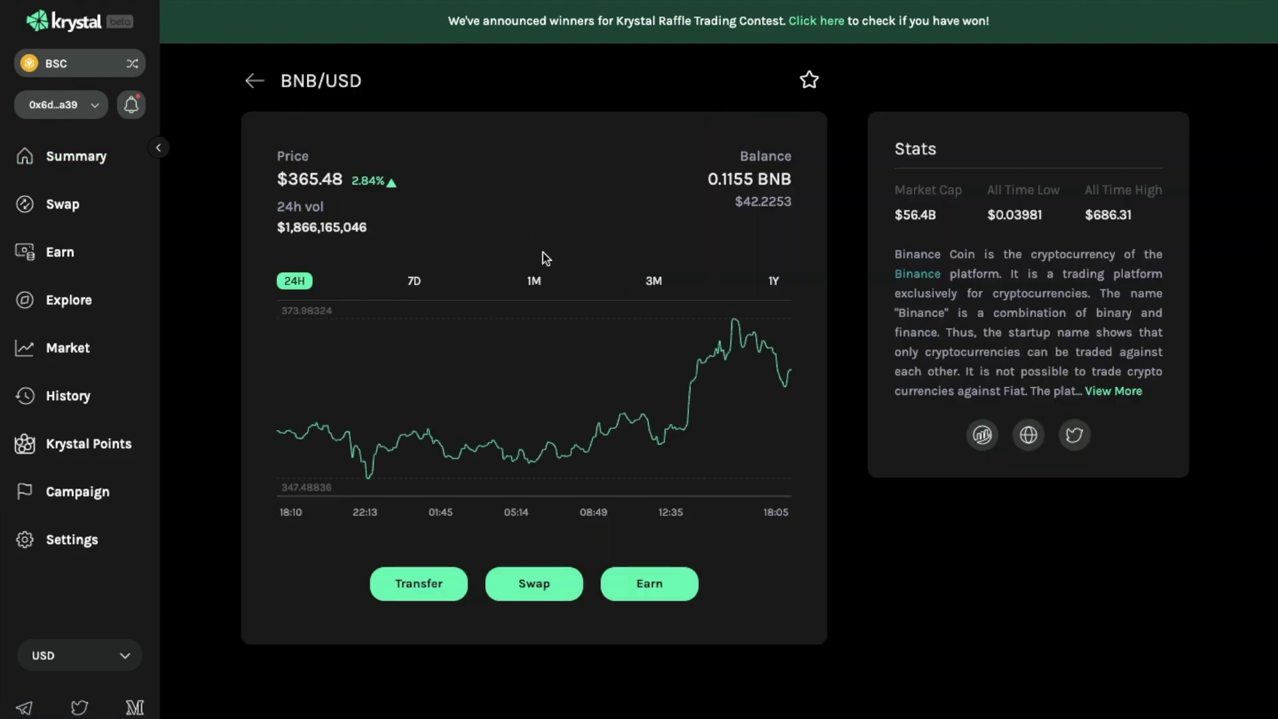
Show one month of BNB/USD price history, then move to the Swap page.
click(533, 284)
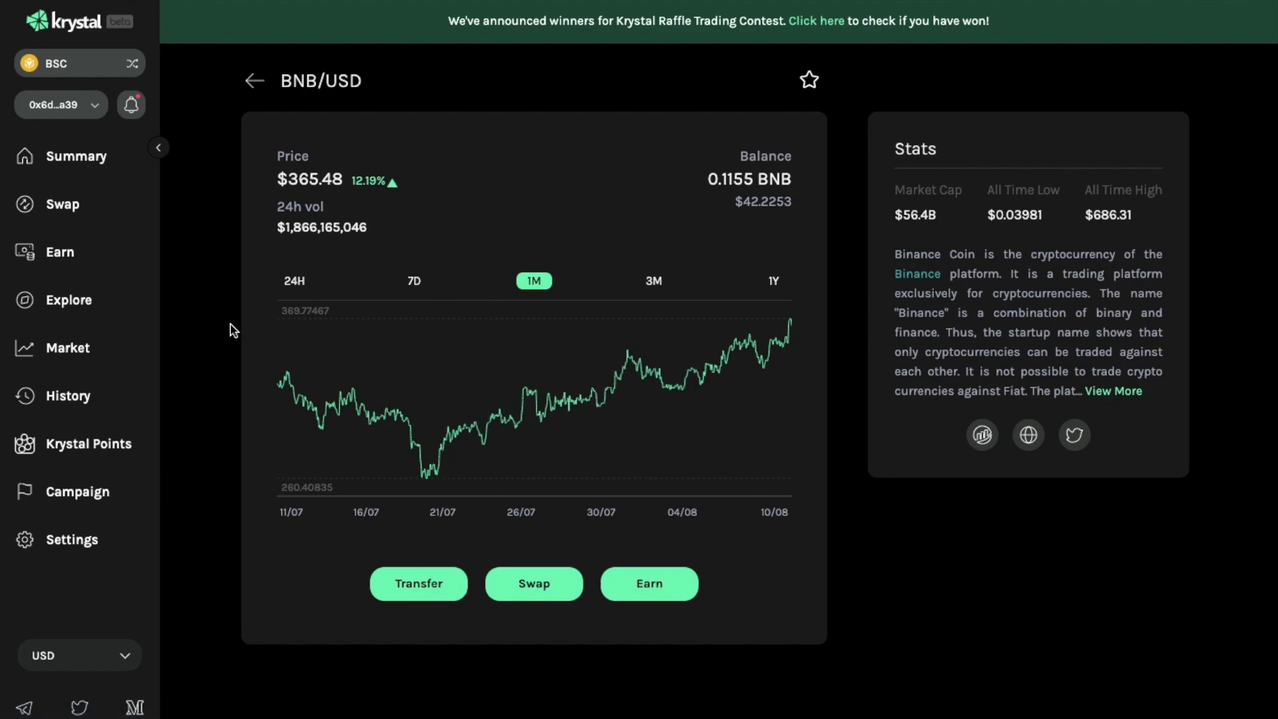
click(77, 207)
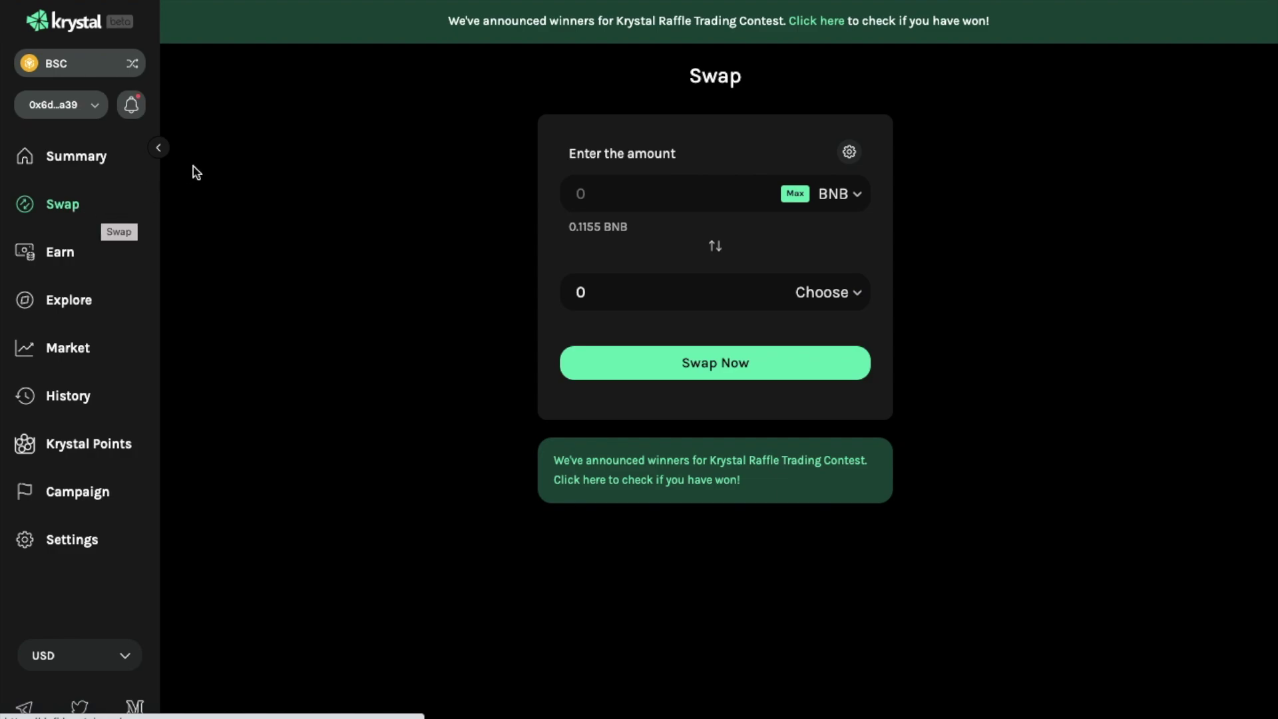
Enter 0.10 BNB as the swap amount and pick Cake as the token to receive.
click(793, 205)
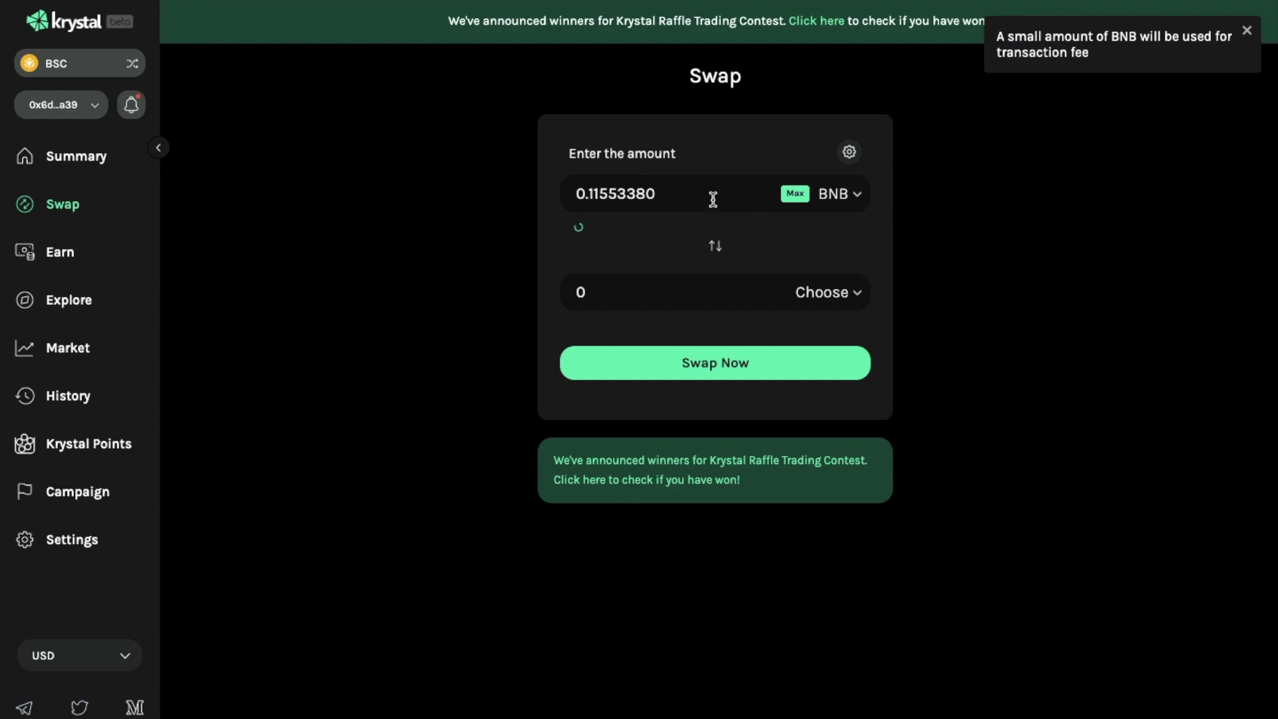
drag(704, 198, 596, 194)
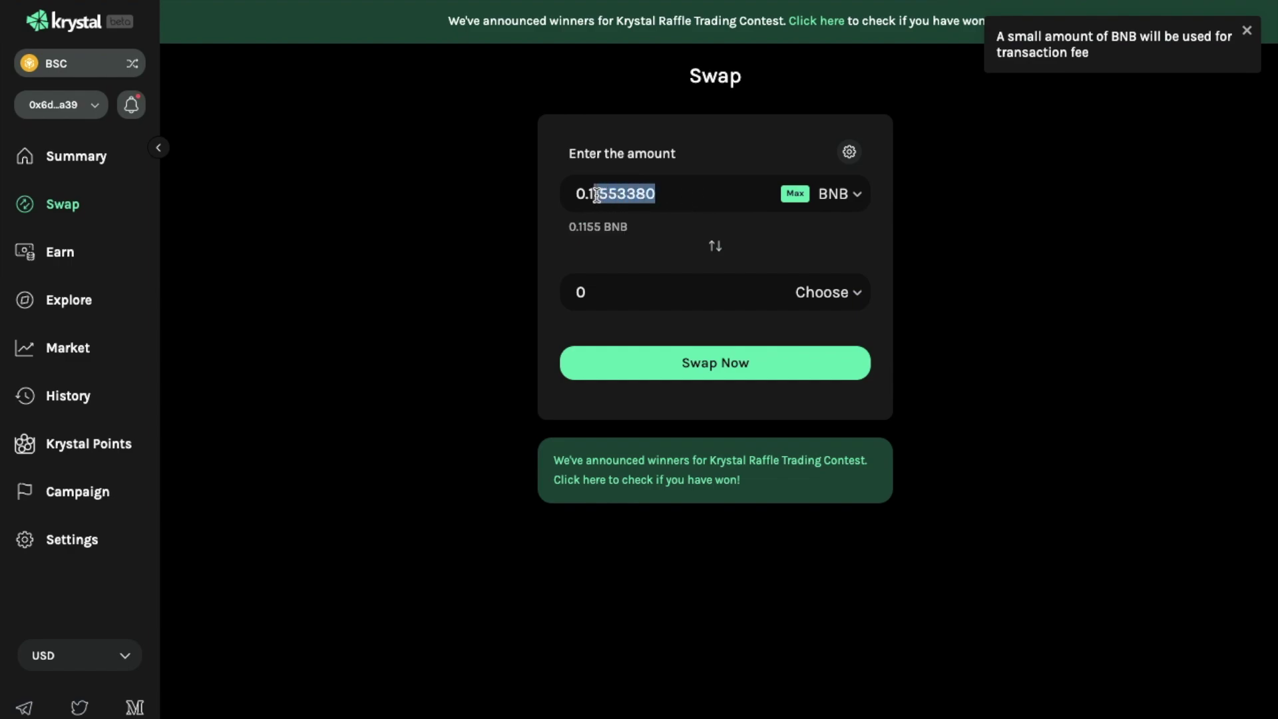
text(0.10)
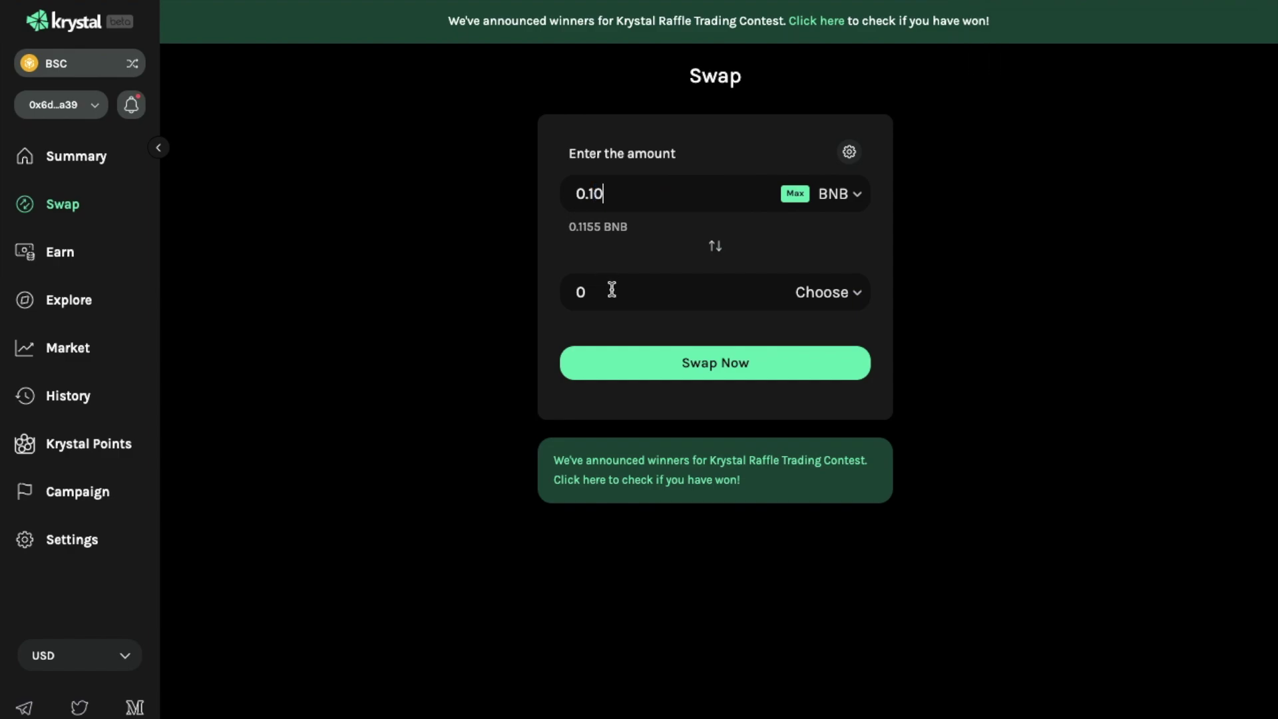
click(815, 299)
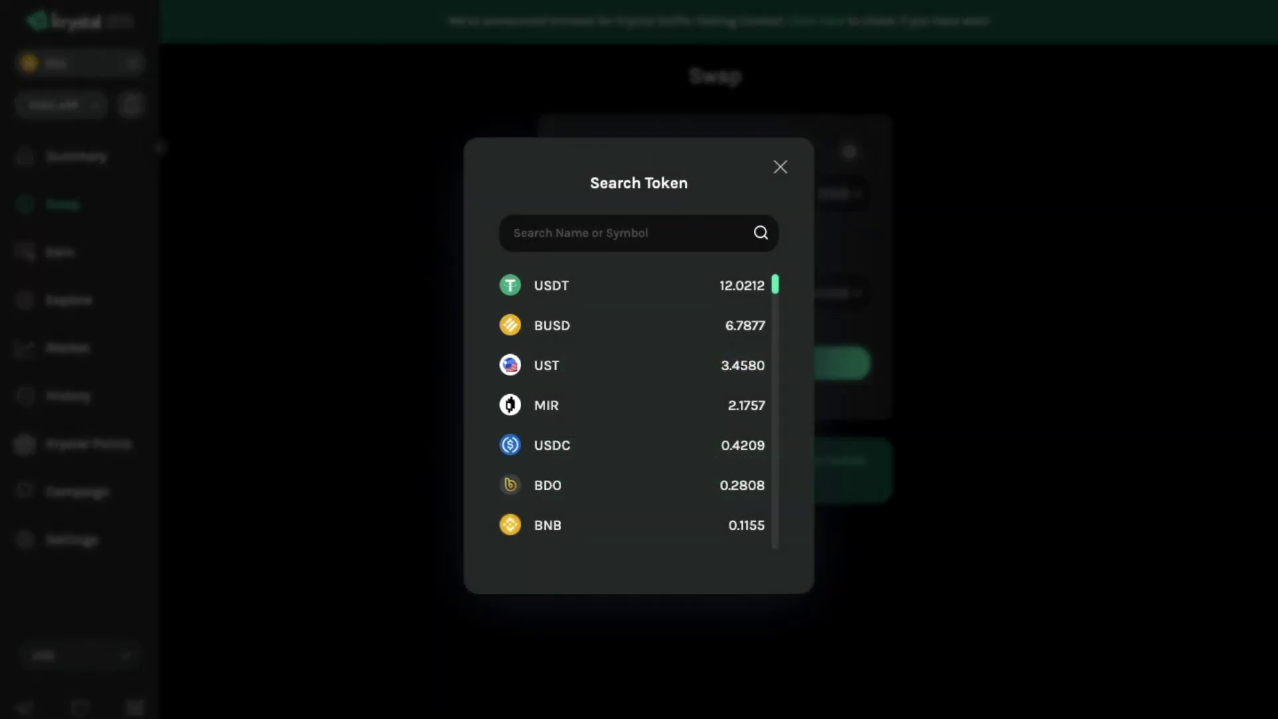
text(cak)
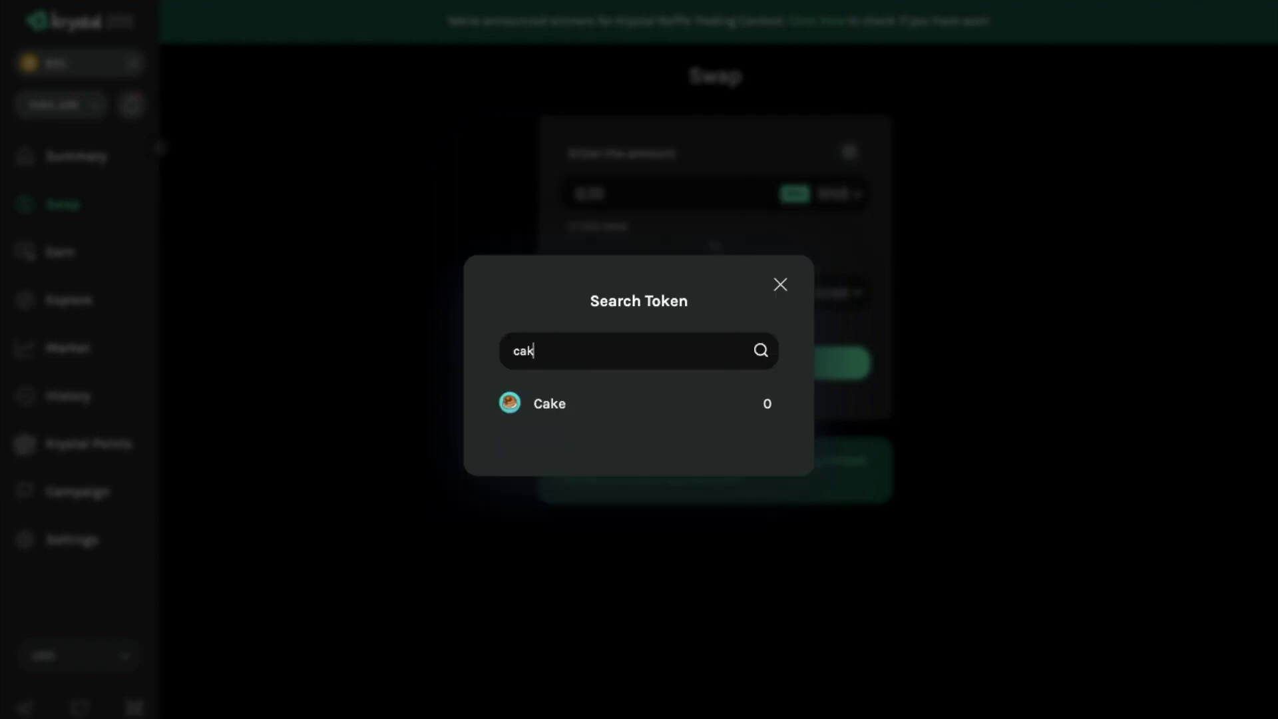
text(e)
click(704, 414)
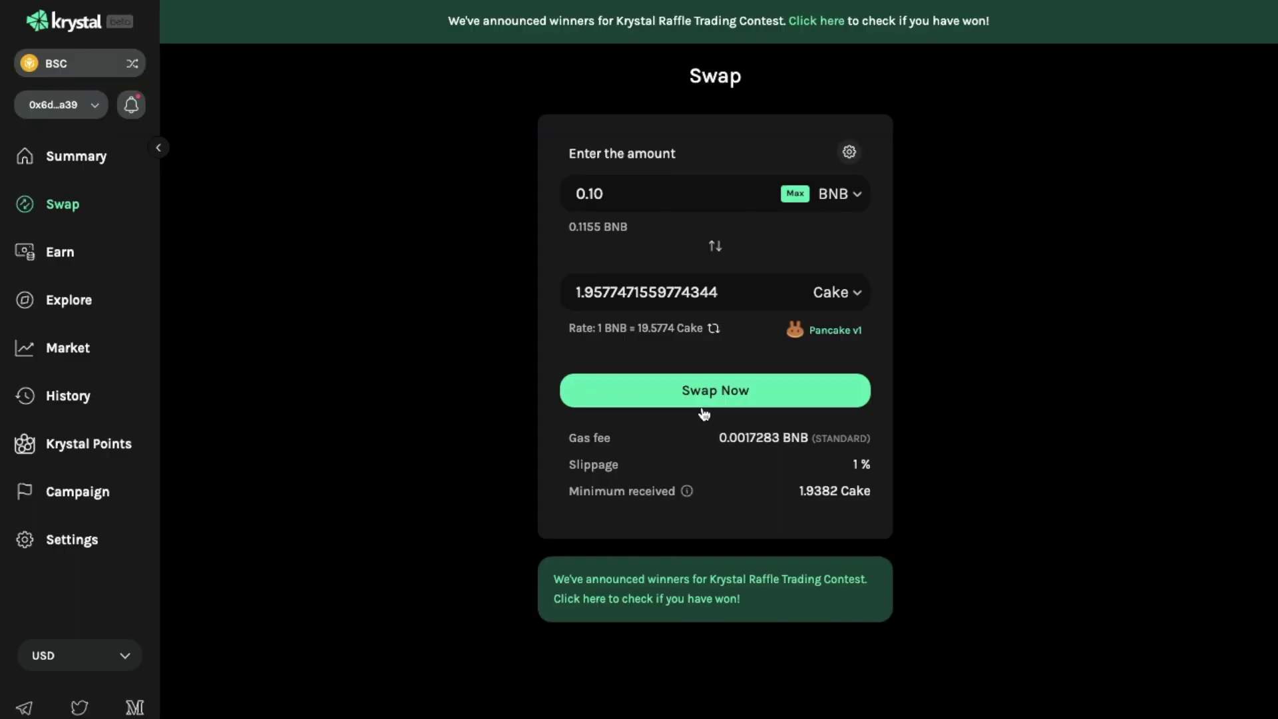
click(839, 333)
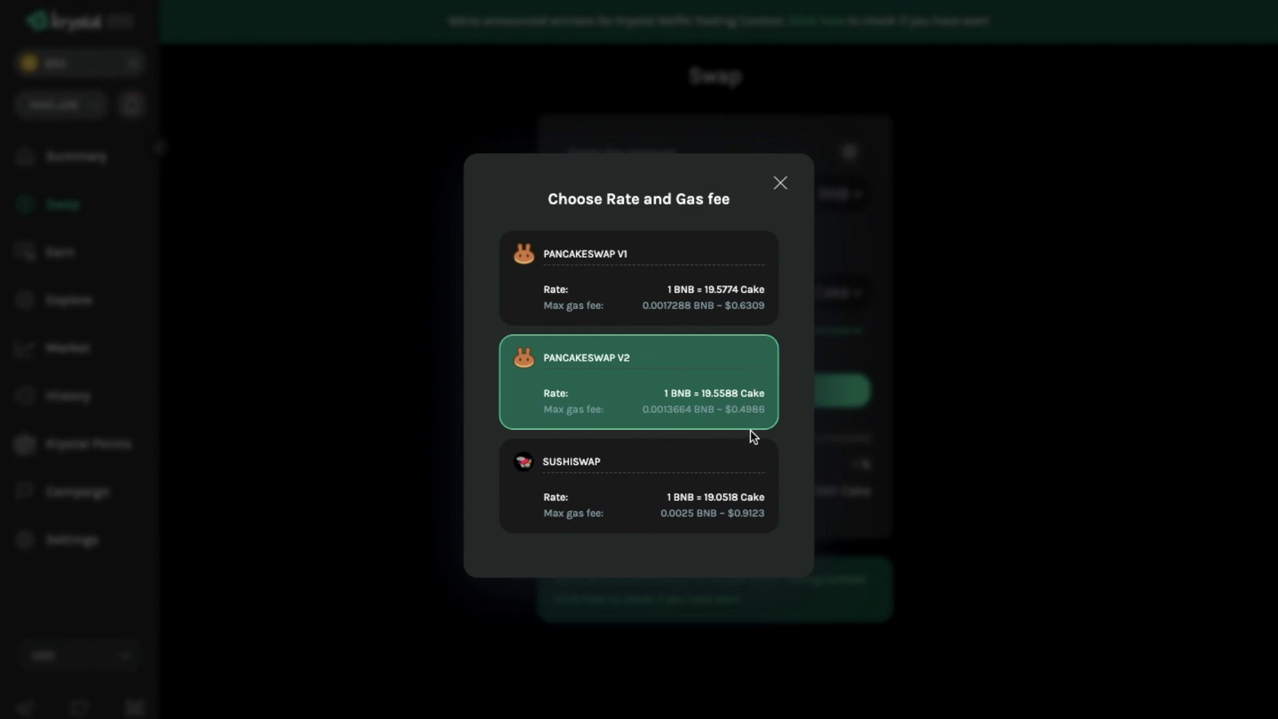
click(722, 301)
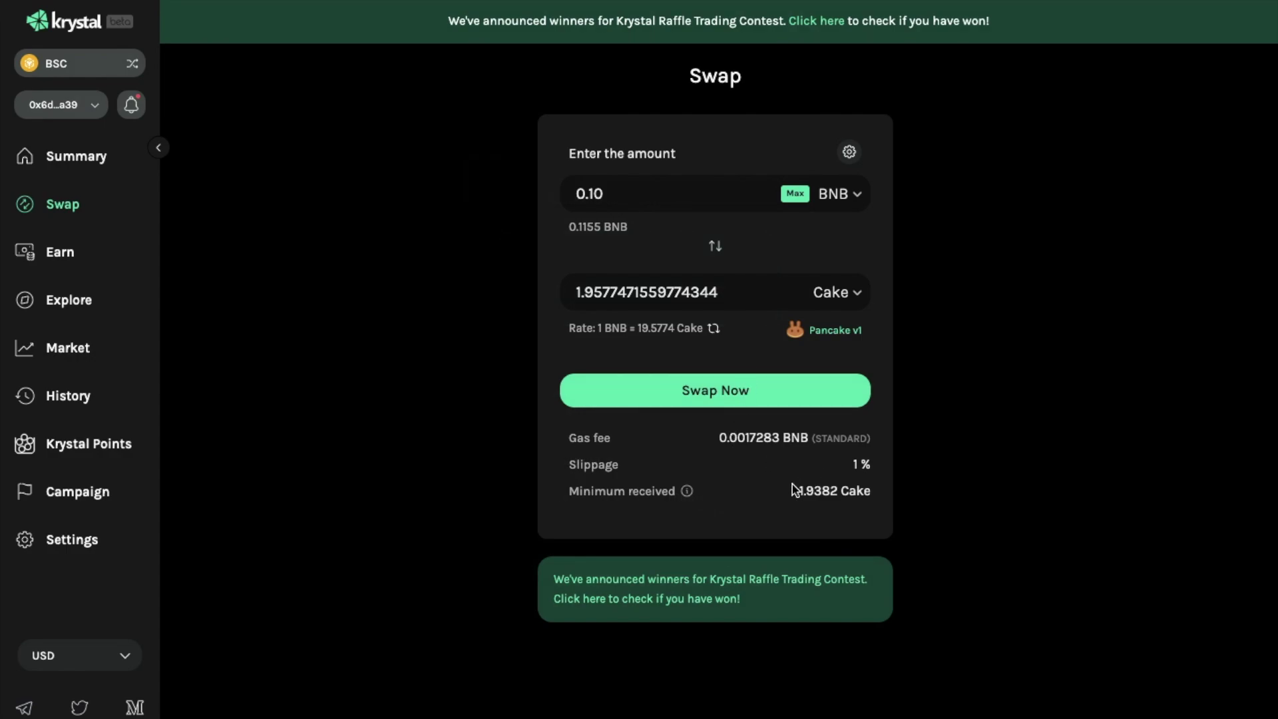
mouse_move(687, 491)
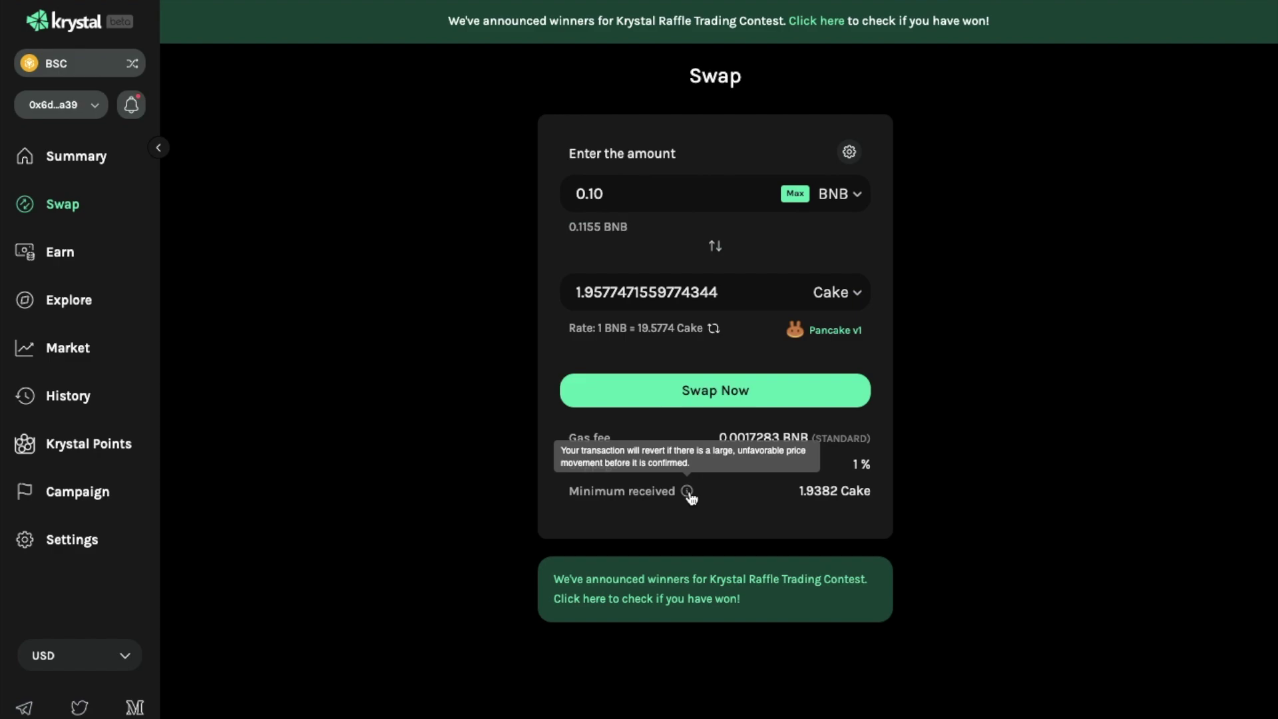
click(744, 399)
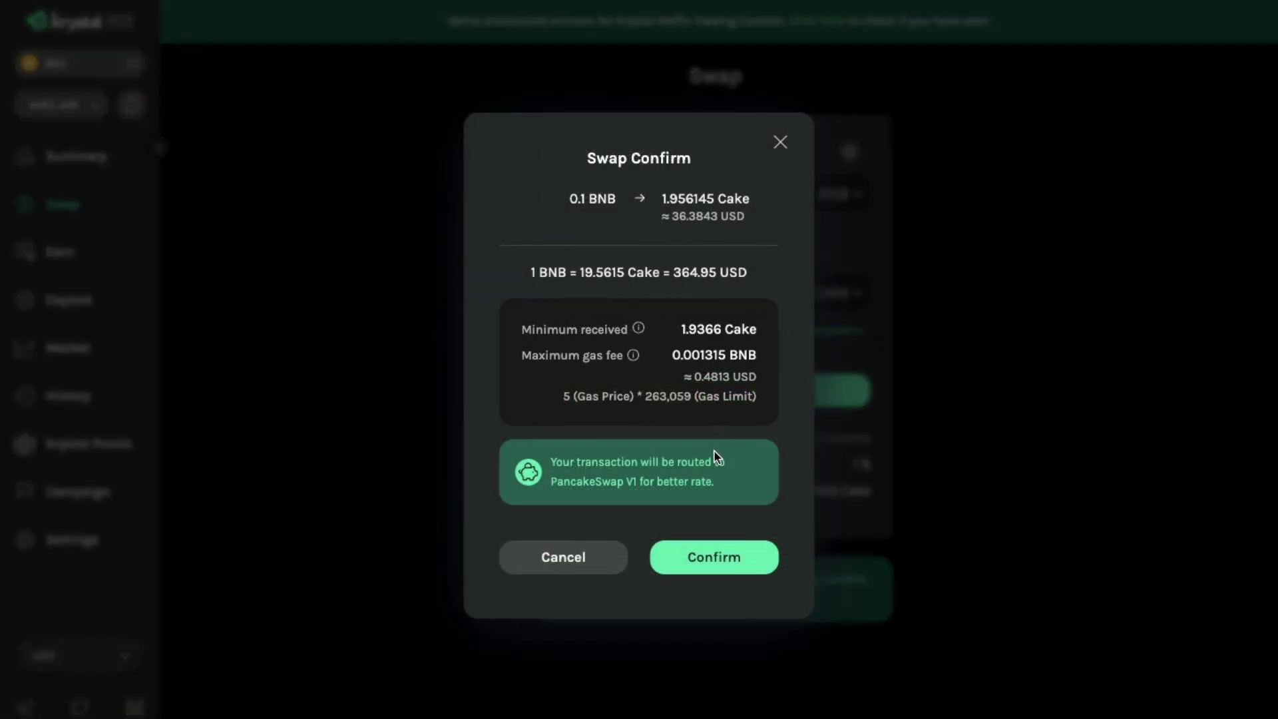
click(707, 562)
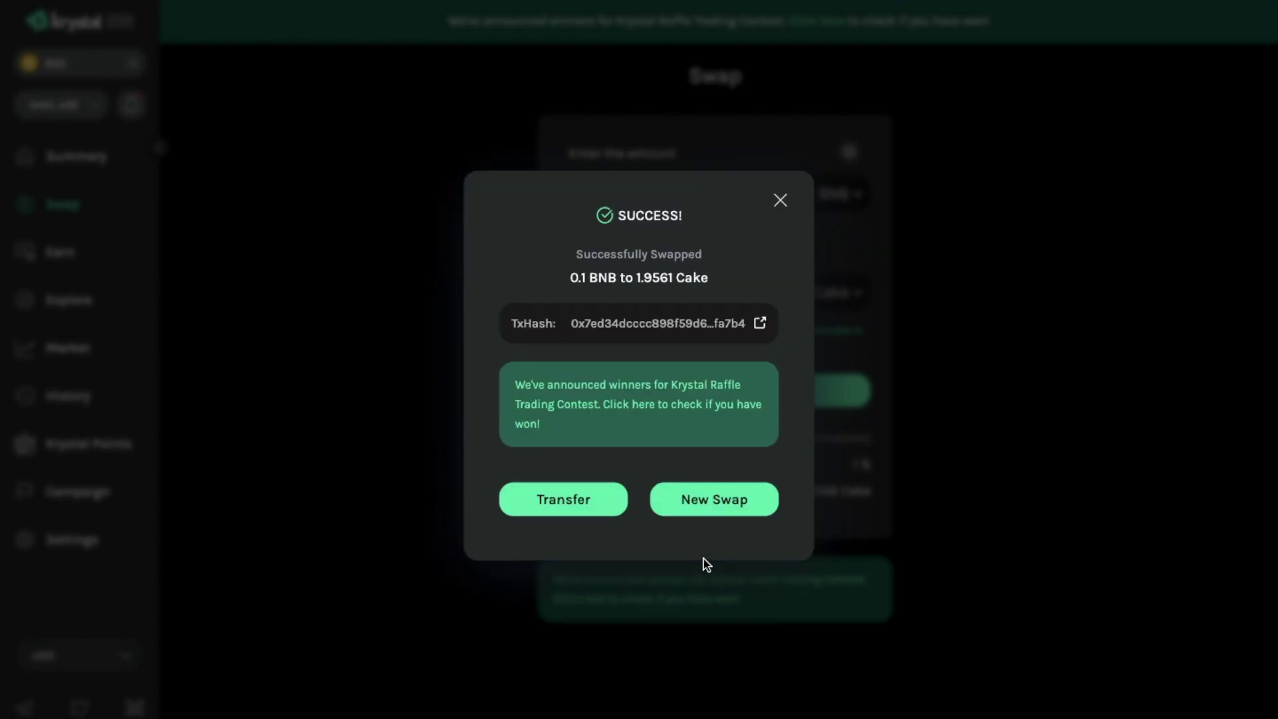
click(780, 200)
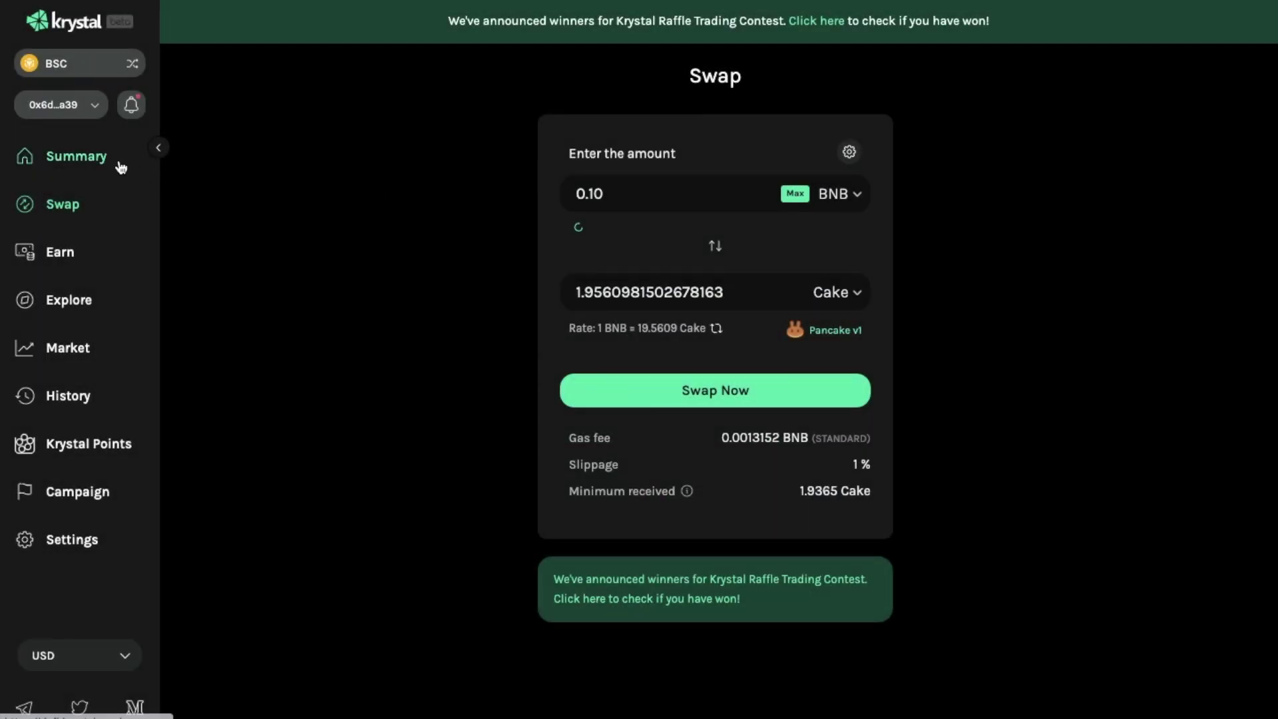
click(99, 160)
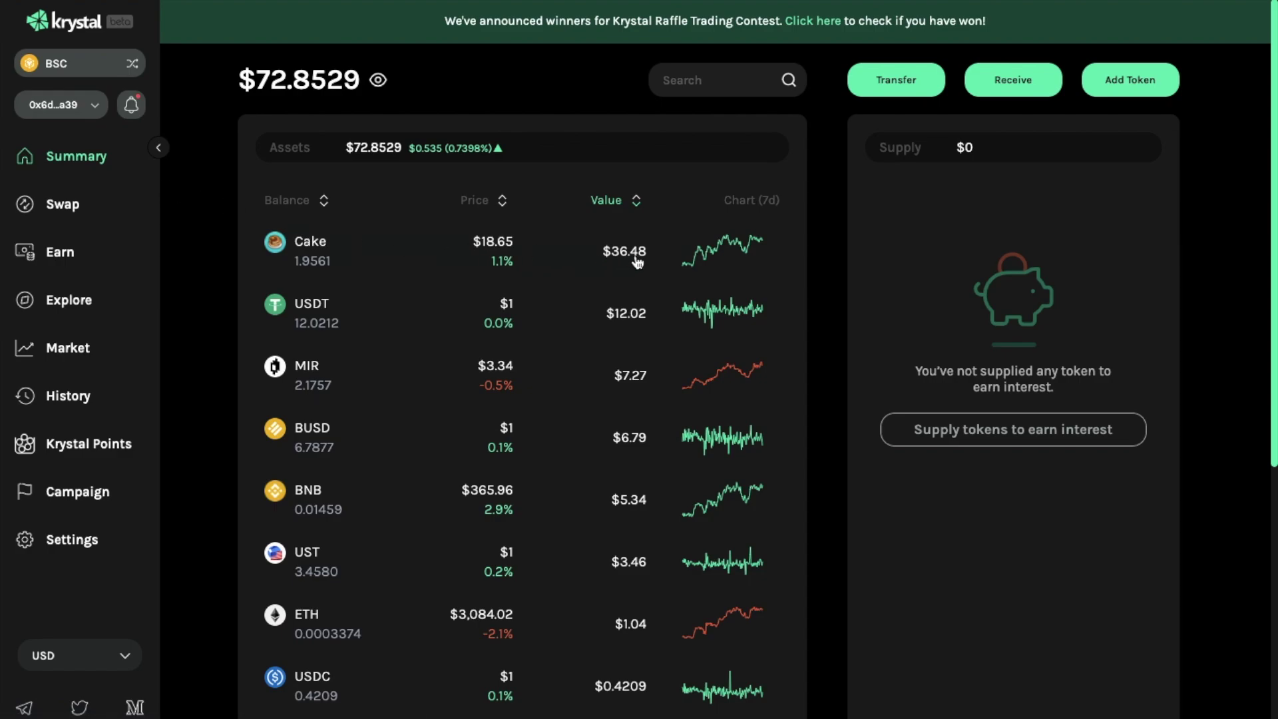
key(alt+shift+m)
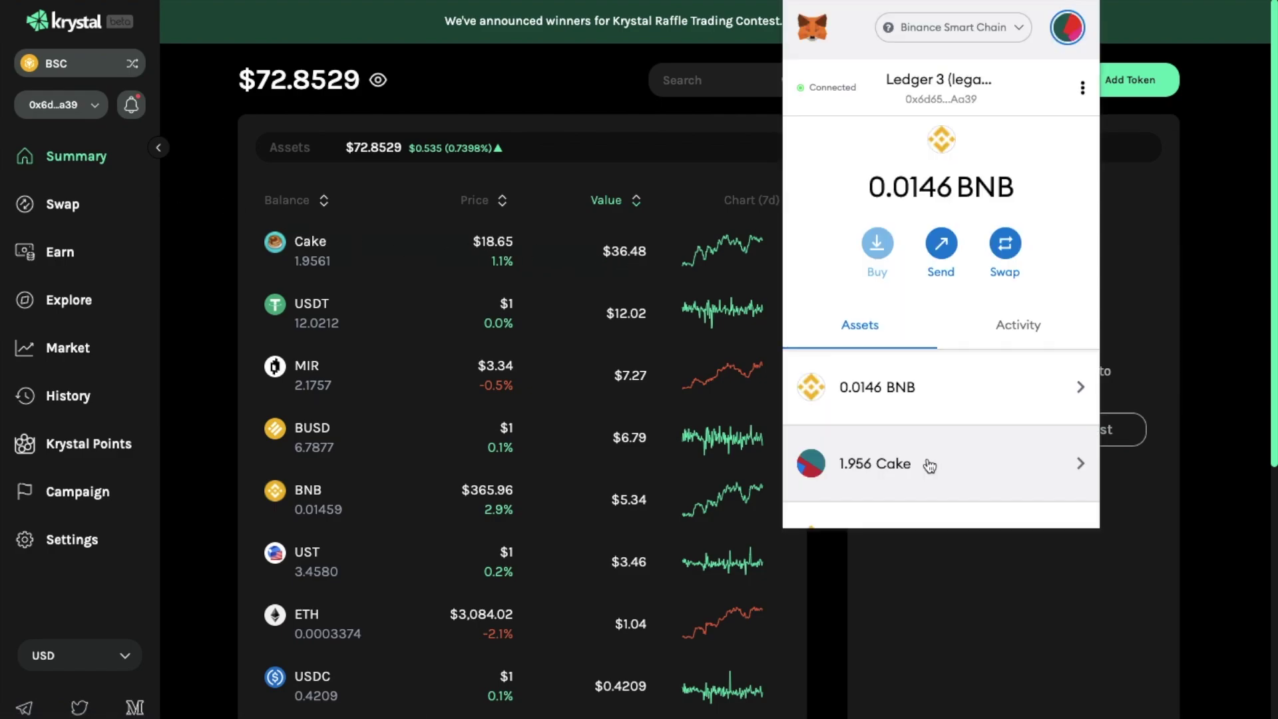
click(65, 256)
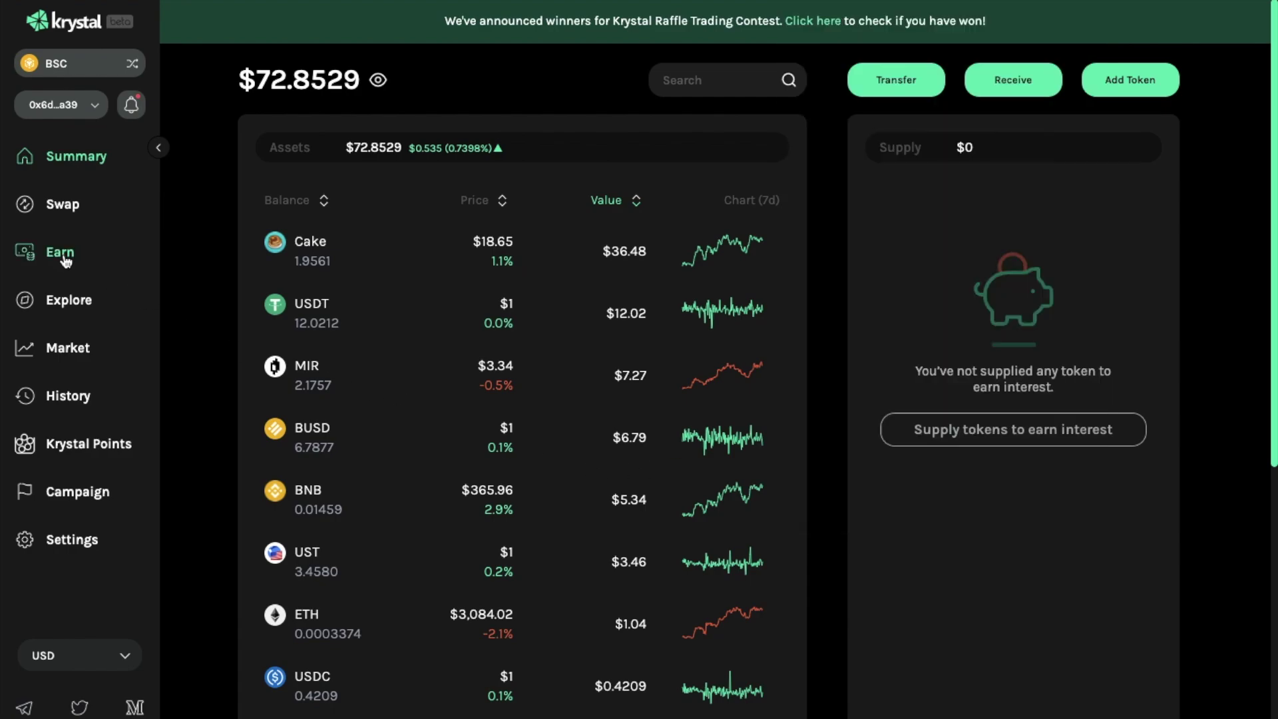
Switch the Earn page to Ethereum and open the USDT supply setup.
click(65, 257)
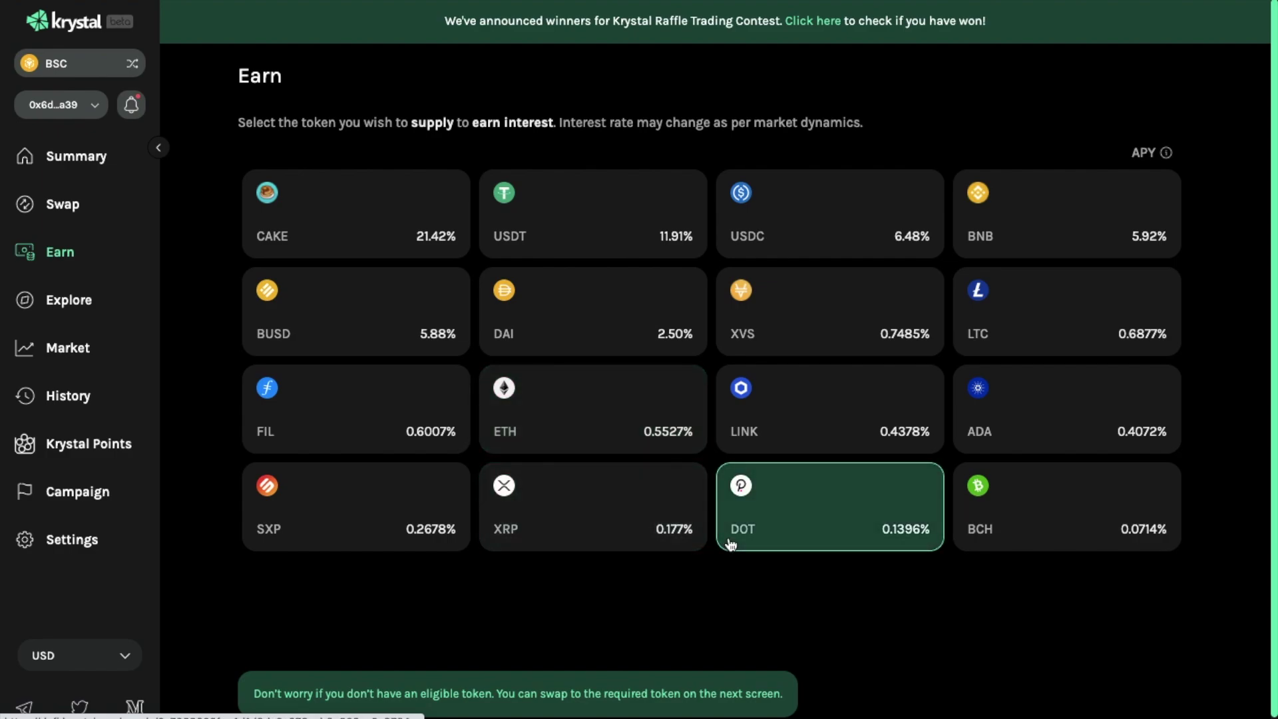
click(118, 72)
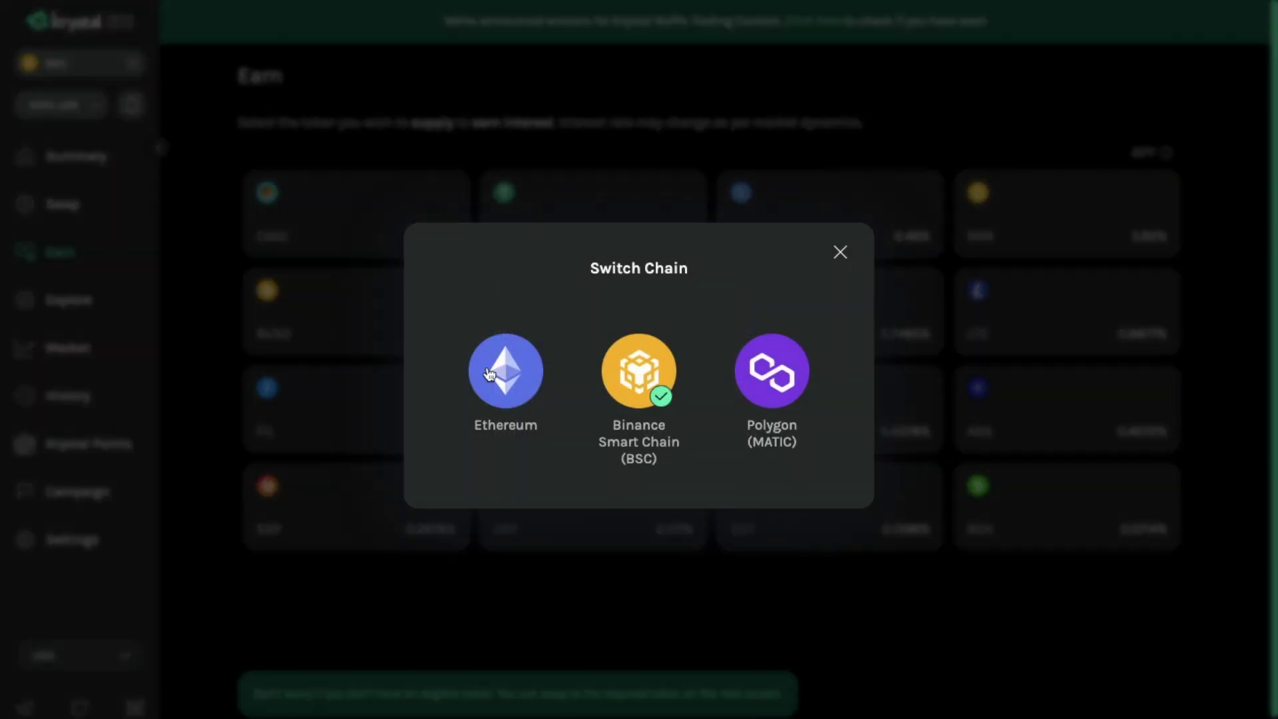
click(489, 372)
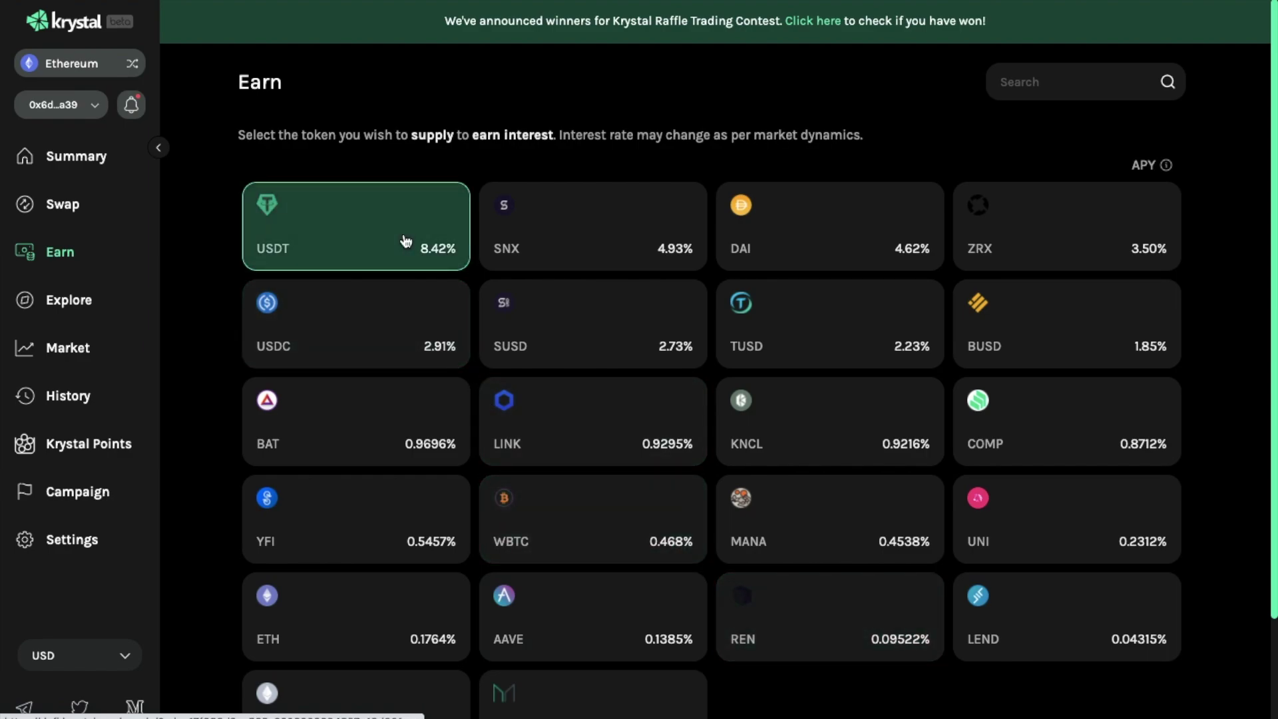
click(405, 240)
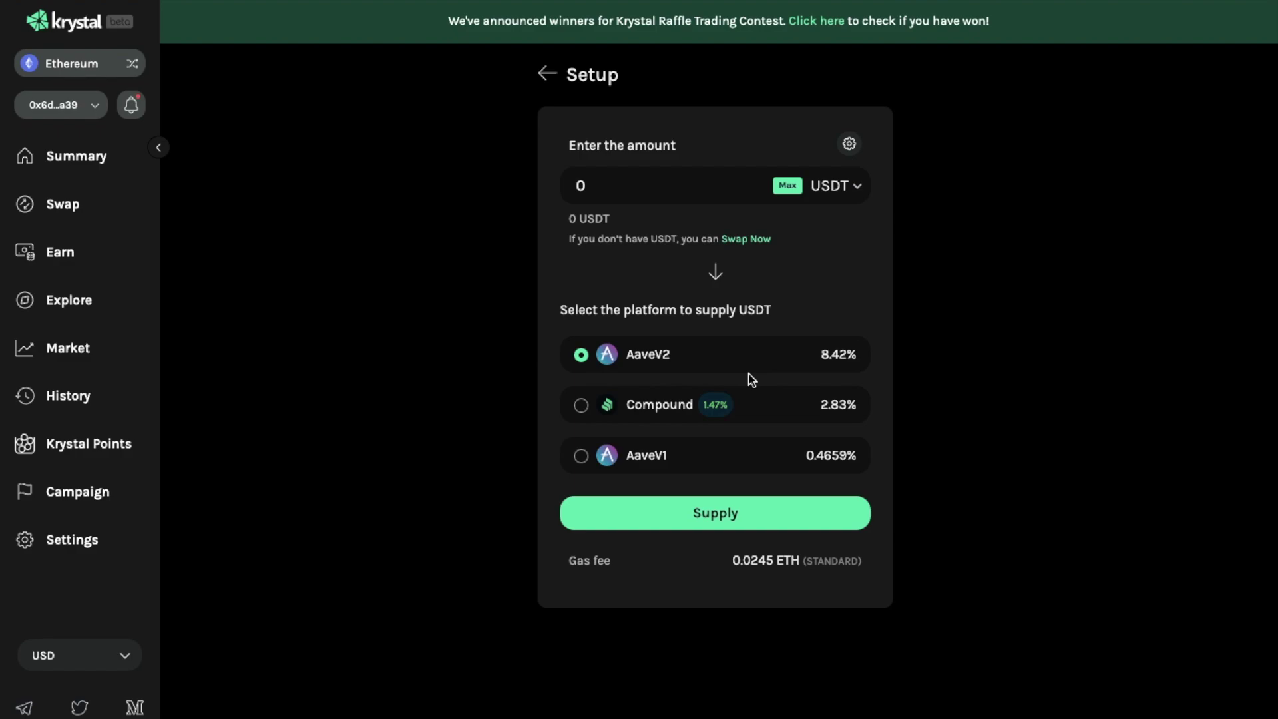
Review USDT supply options (AaveV2 8.42%, Compound, AaveV1), then return to Binance Smart Chain.
double_click(763, 561)
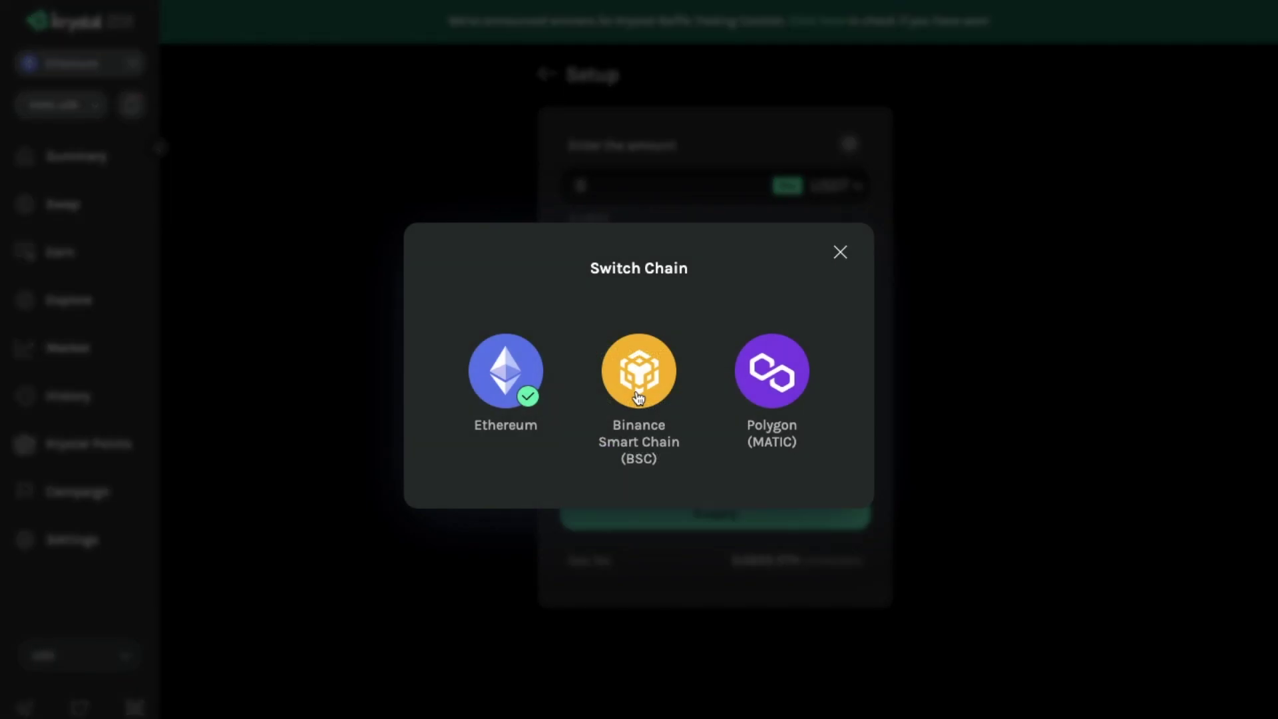
click(637, 397)
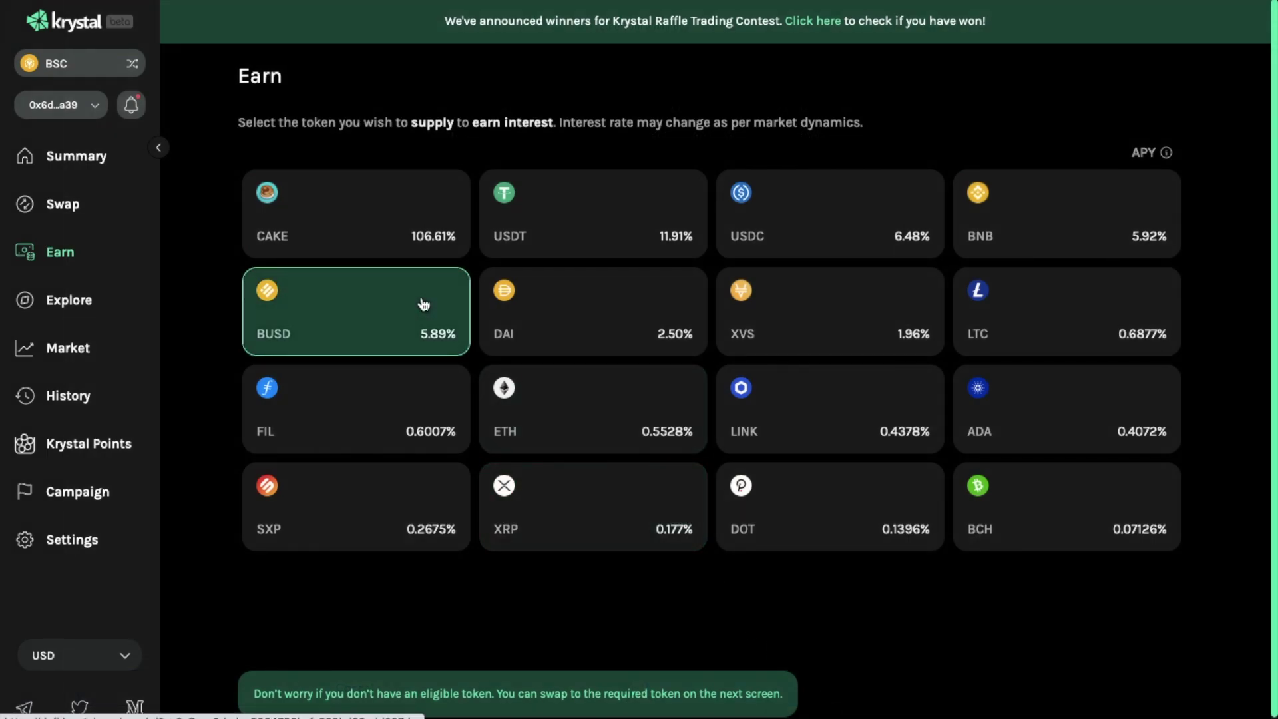
Open the CAKE supply setup for Venus at 106.61% and enter the full 1.95614505 CAKE.
click(382, 235)
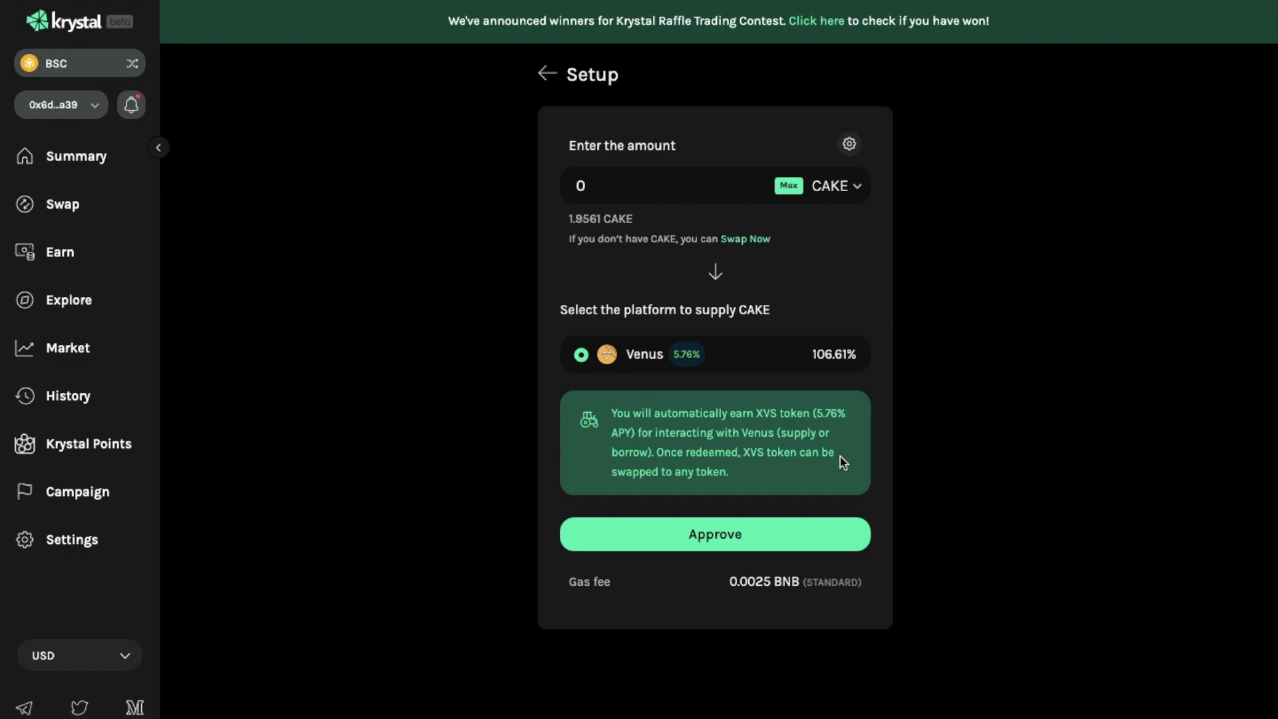
click(790, 188)
Approve Krystal to spend CAKE and dismiss the approval success message.
click(770, 534)
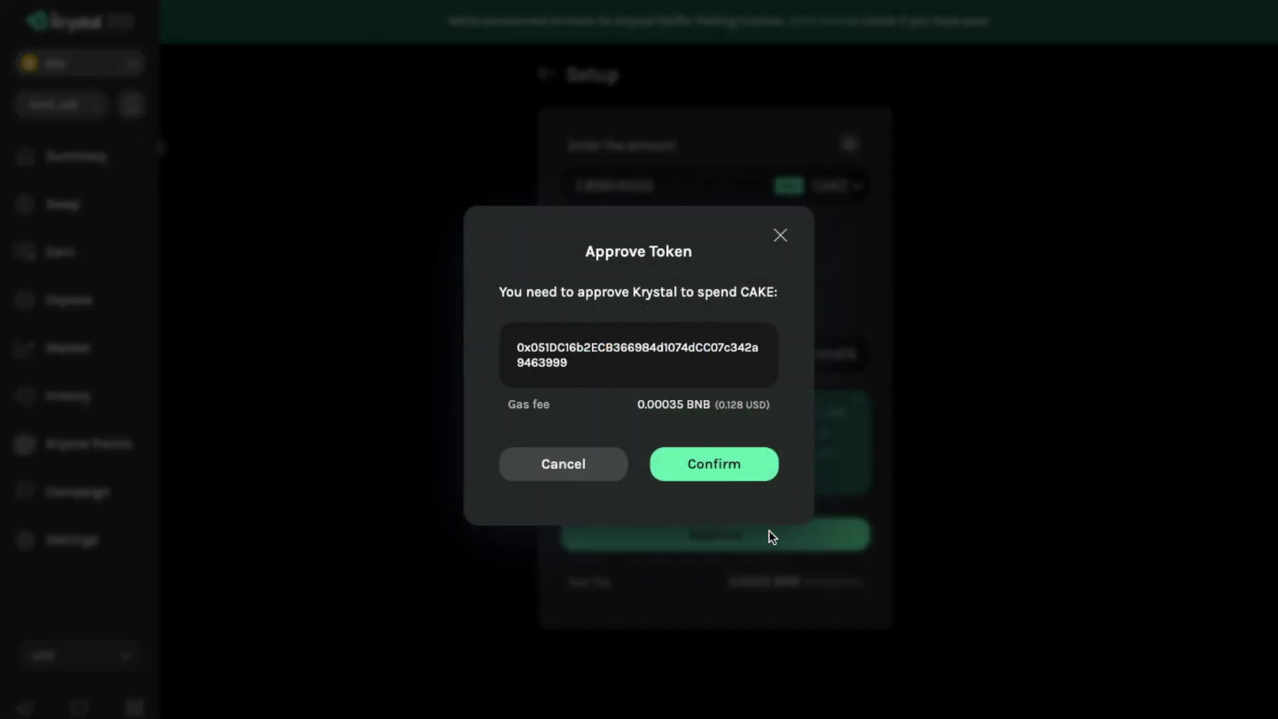
click(744, 474)
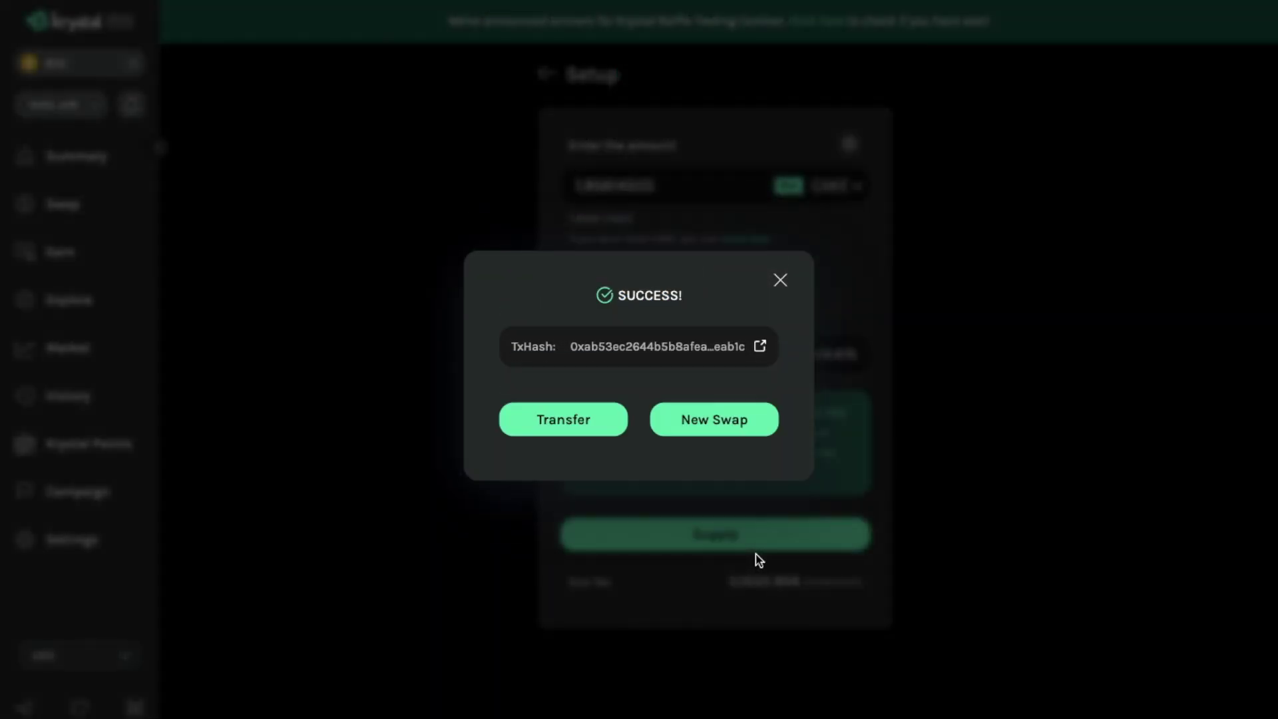
click(756, 554)
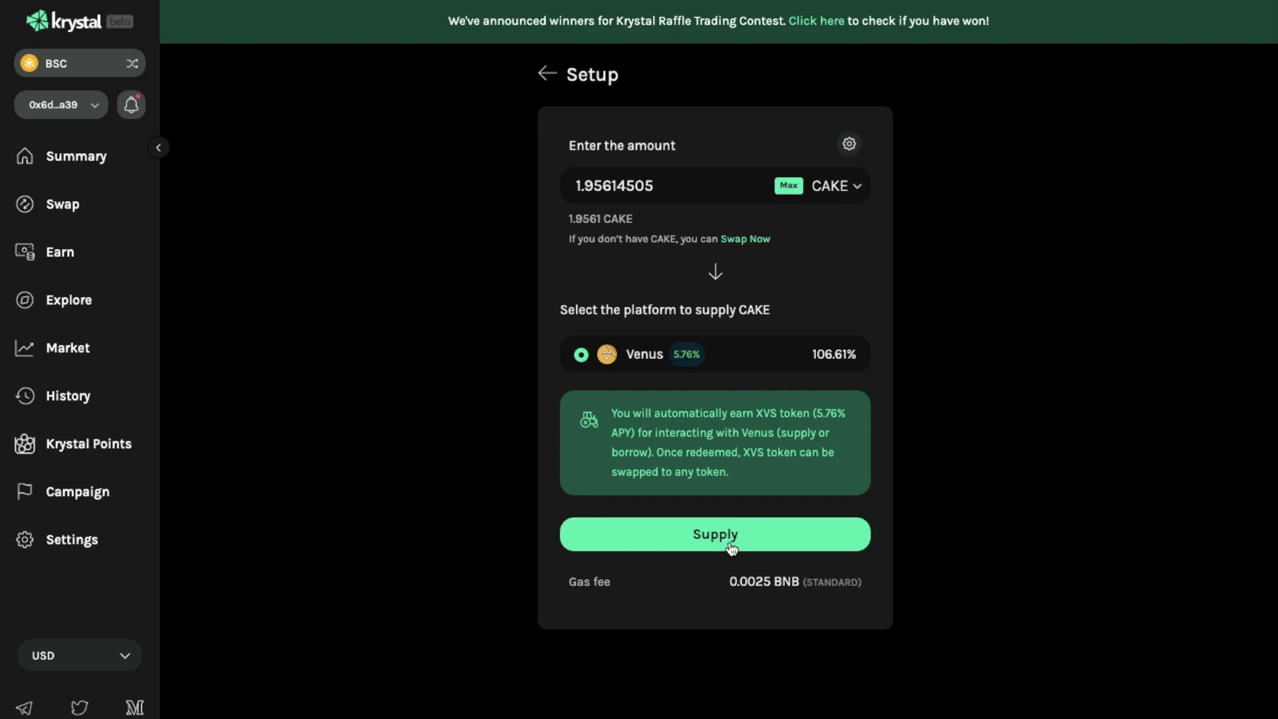
Supply 1.9561 CAKE to Venus, confirming in Krystal and in MetaMask.
click(730, 542)
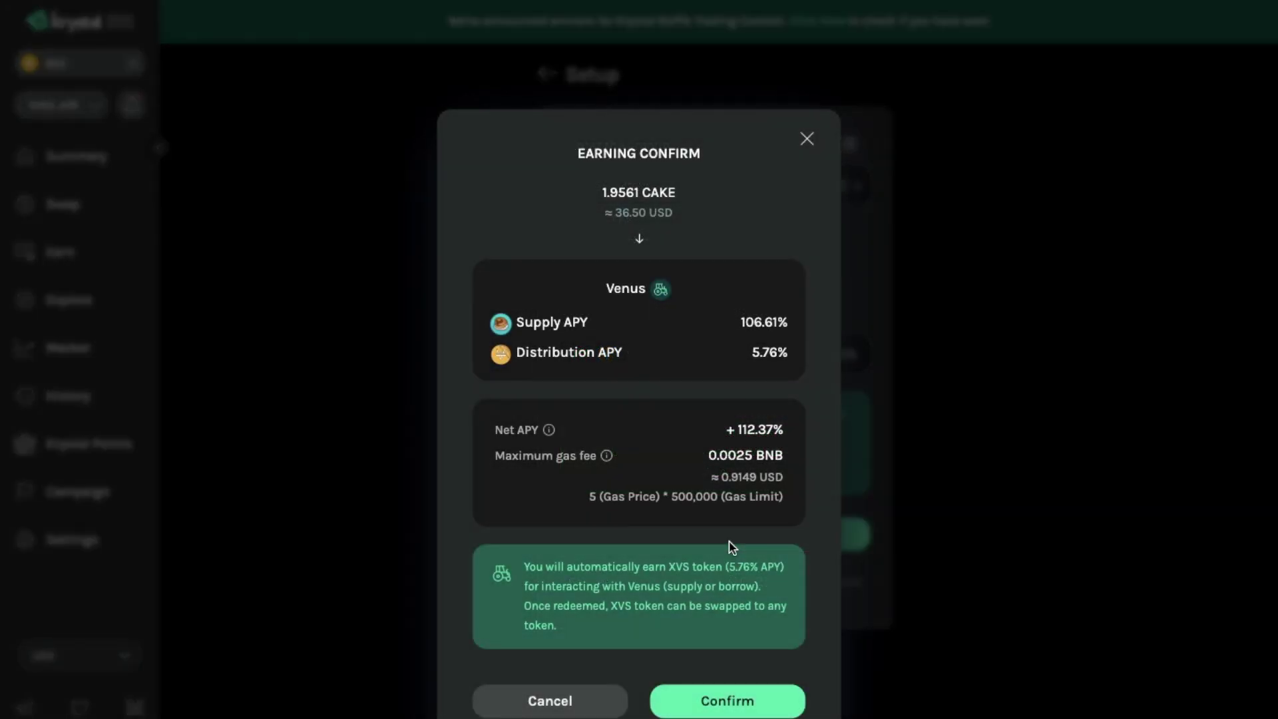
click(732, 711)
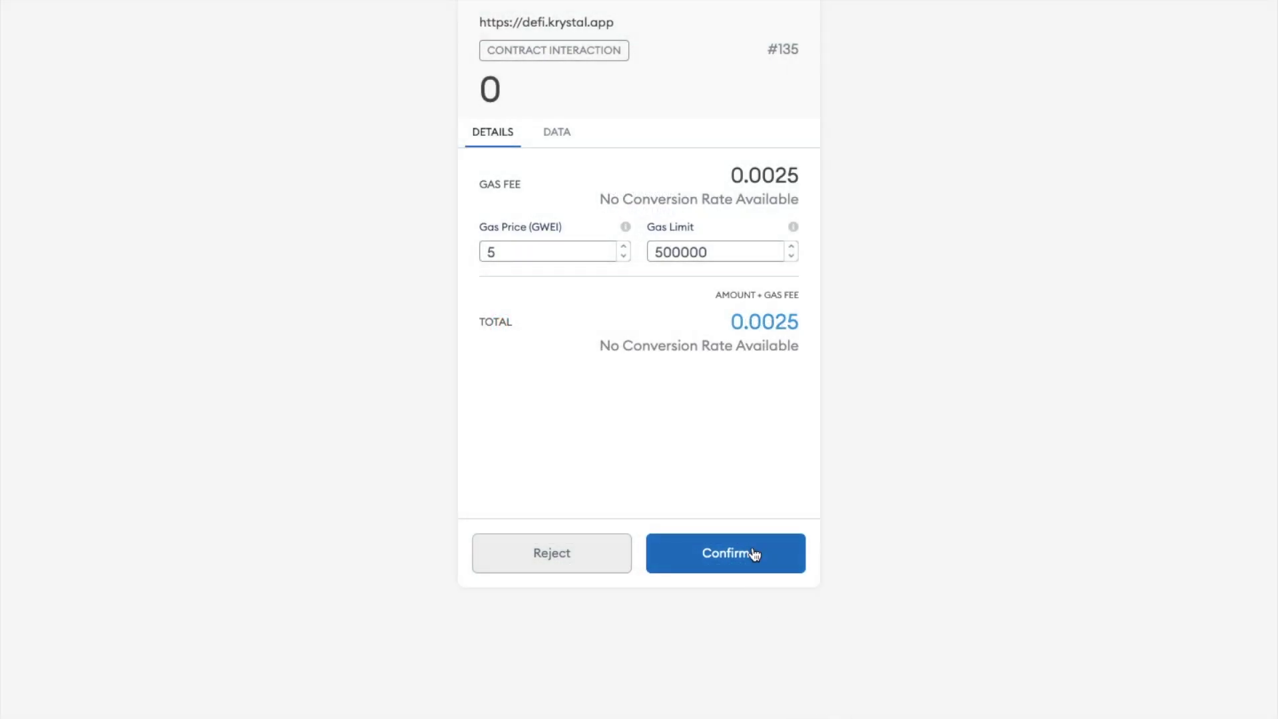
click(754, 553)
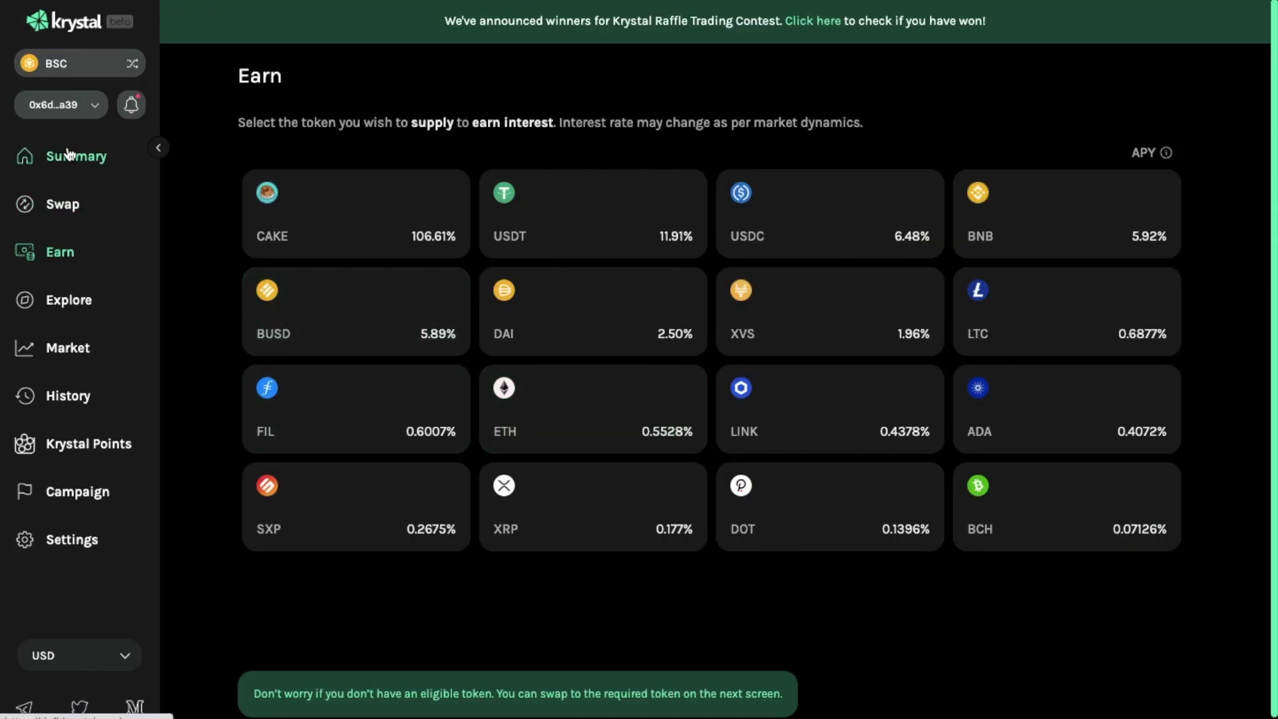
On Summary, preview a Max withdrawal of the Venus CAKE position without submitting it.
click(68, 154)
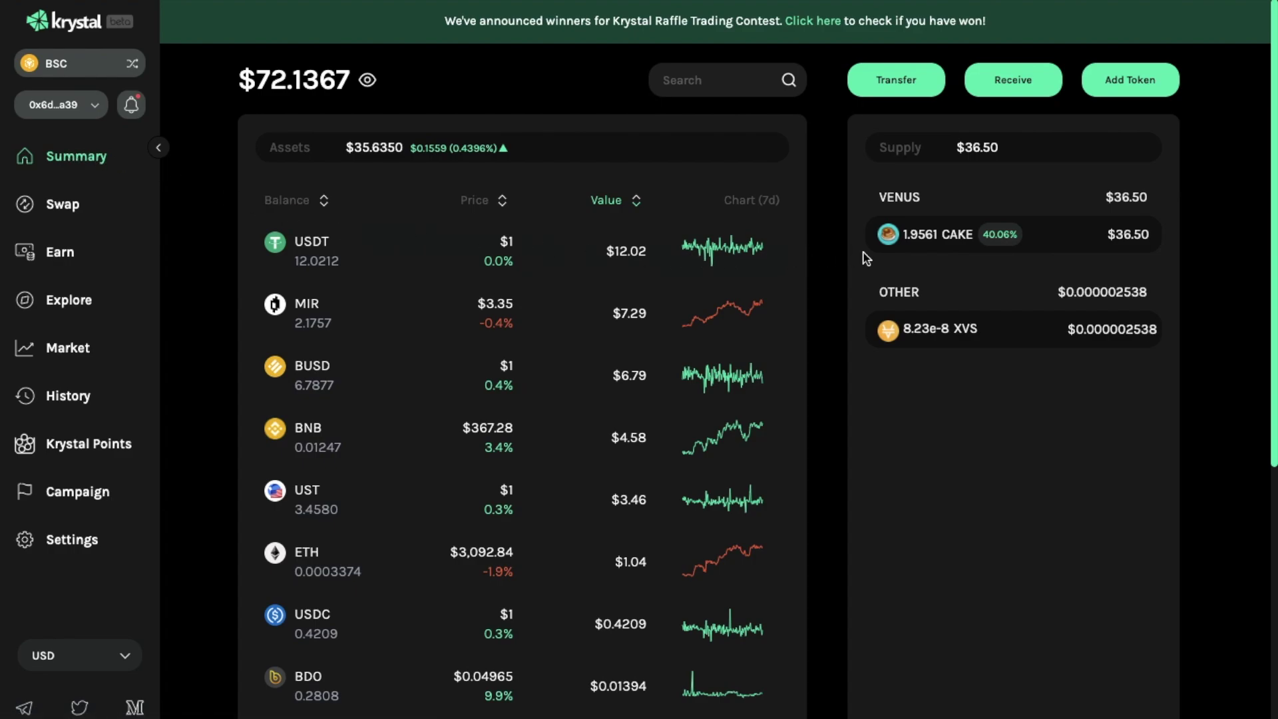
click(1073, 248)
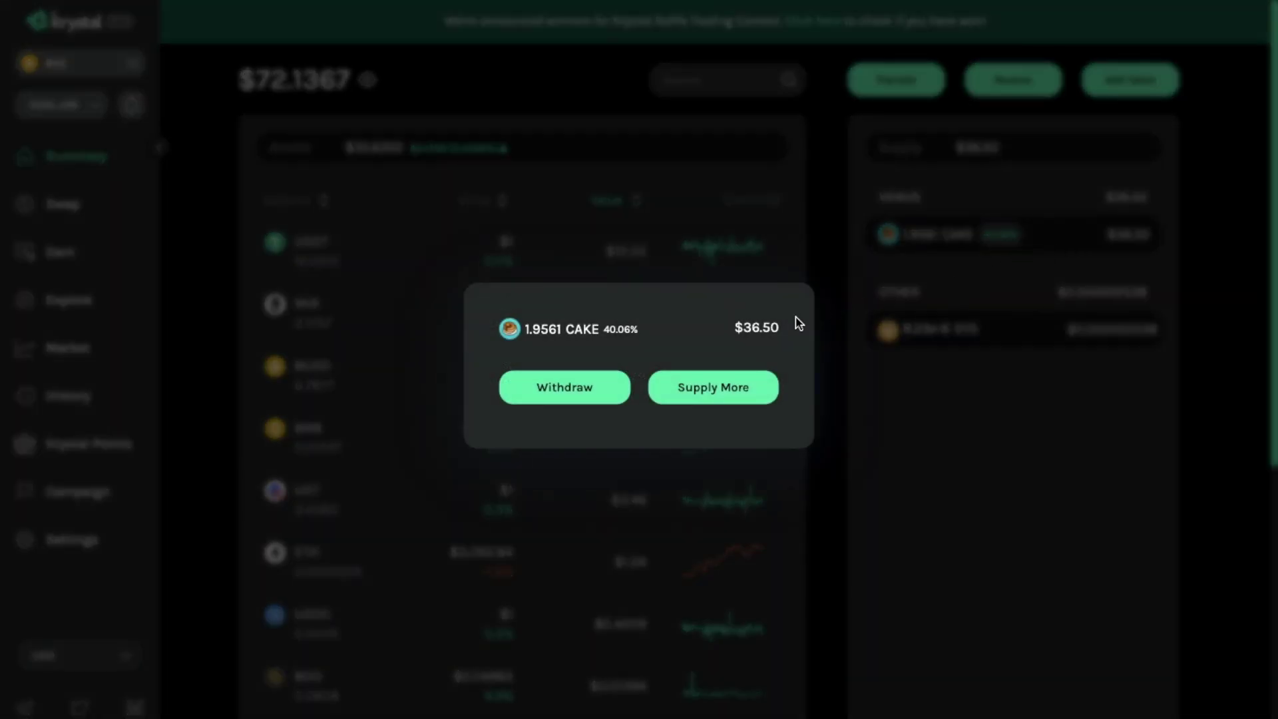
click(607, 392)
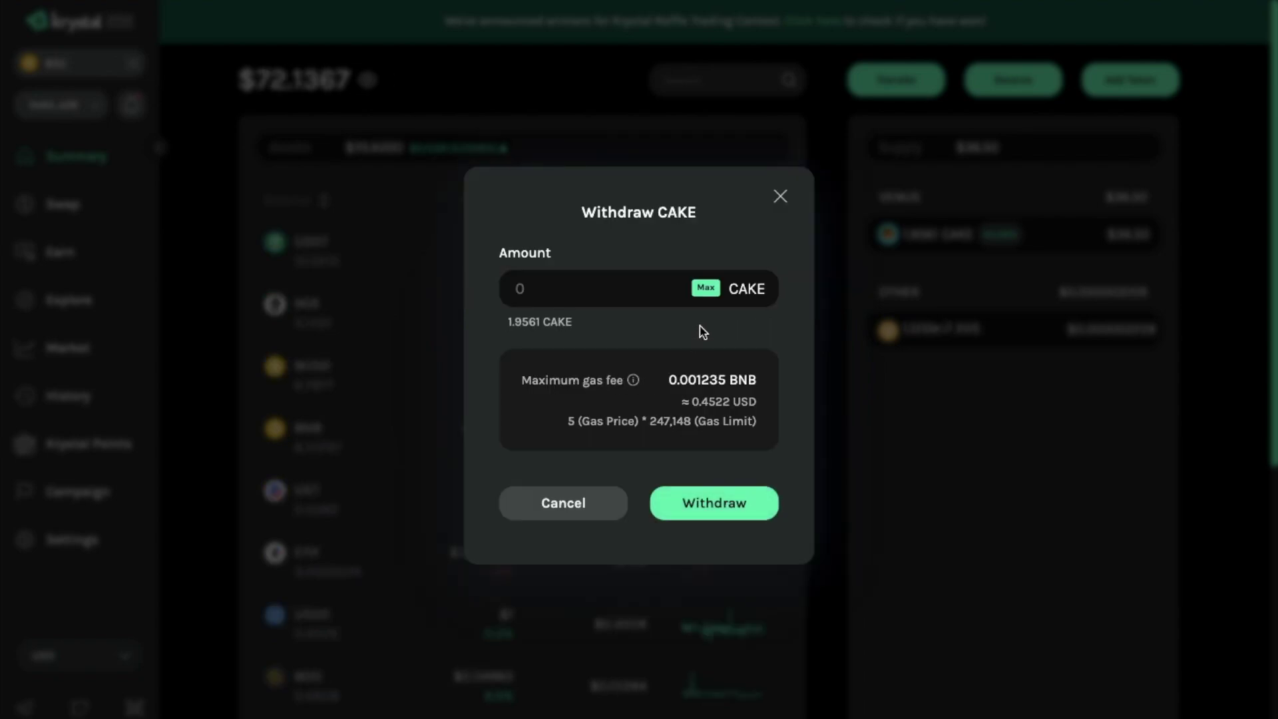
click(705, 291)
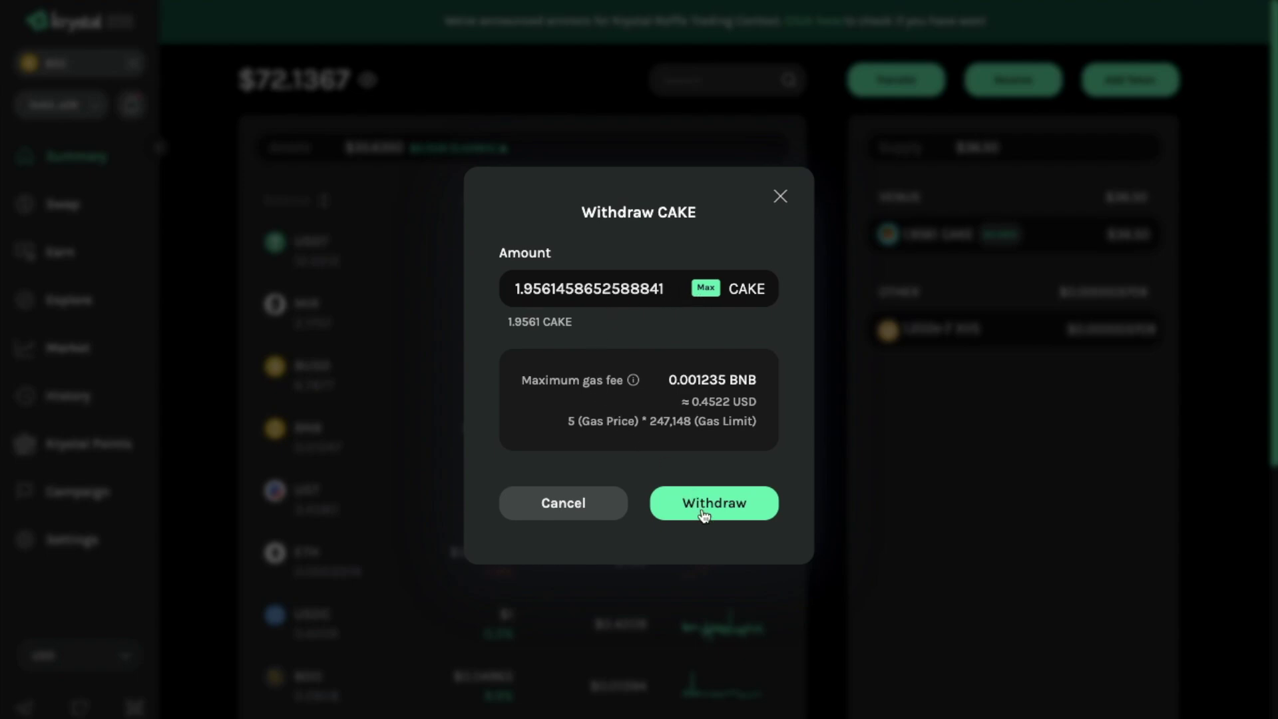
click(779, 198)
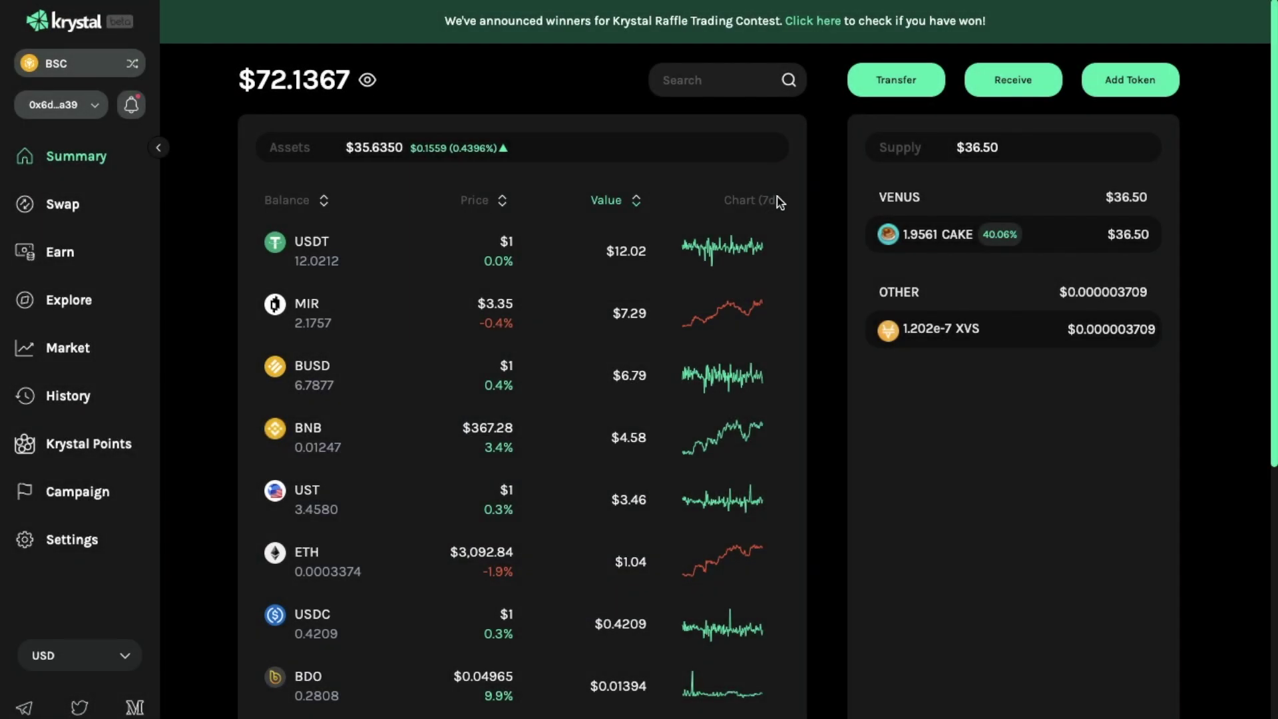
click(944, 236)
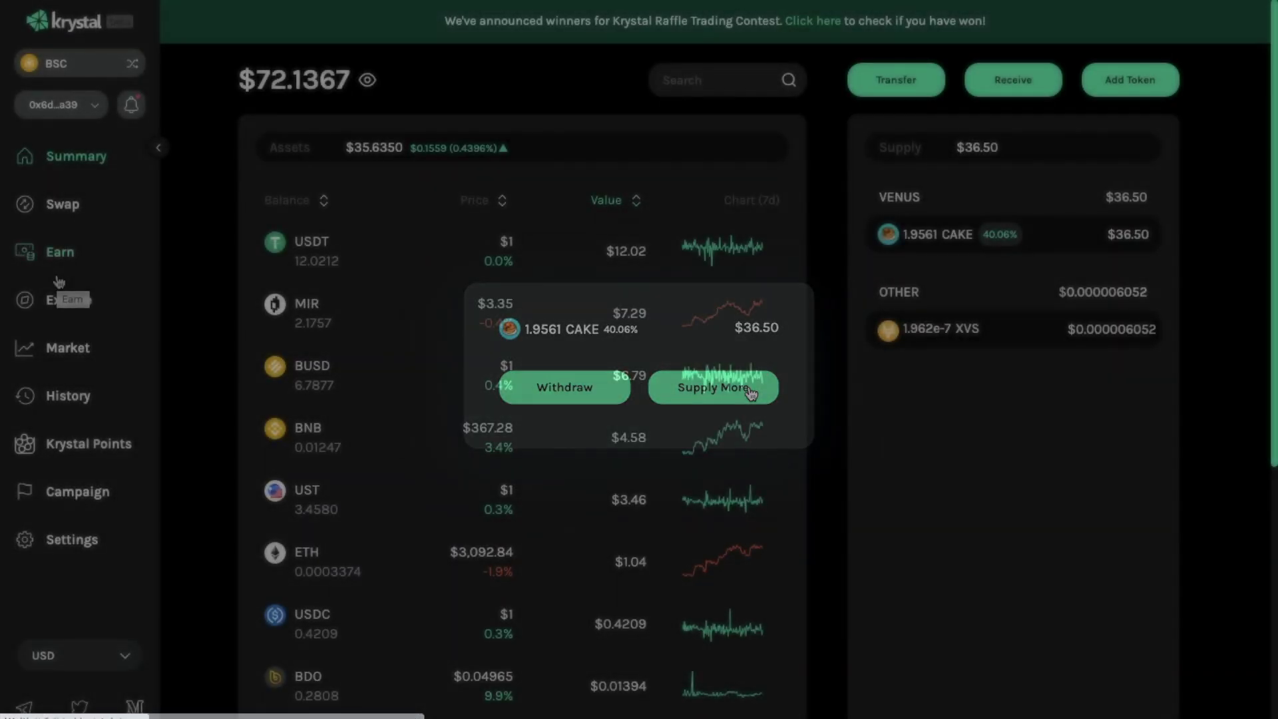
Browse the Explore page, then view the Market's Top Gainers and Top Losers lists.
click(61, 306)
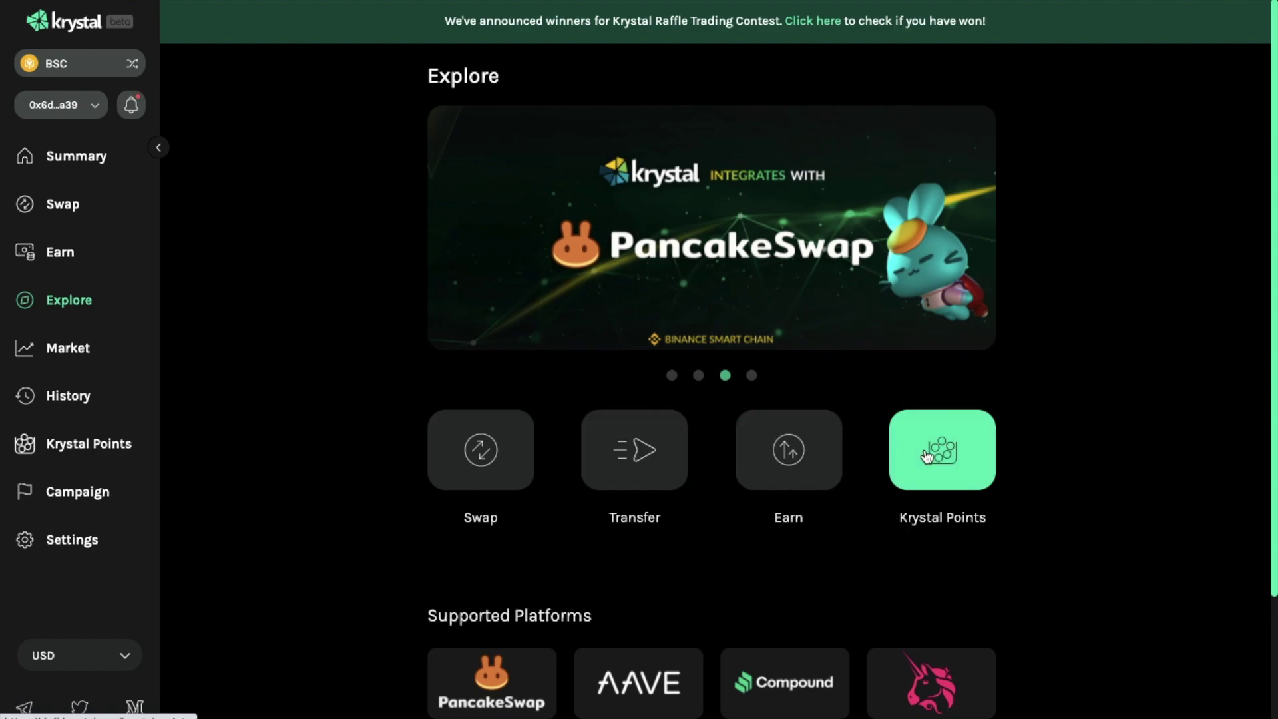
scroll(1032, 474, down, 3)
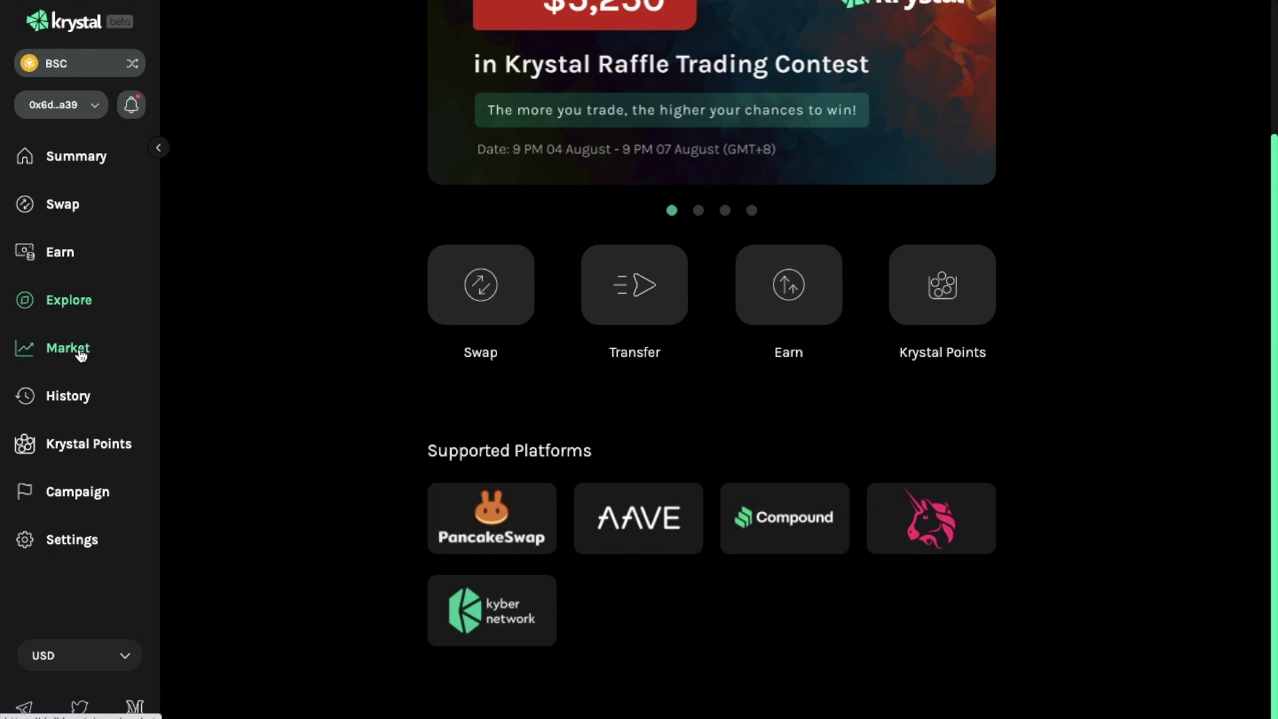
click(81, 355)
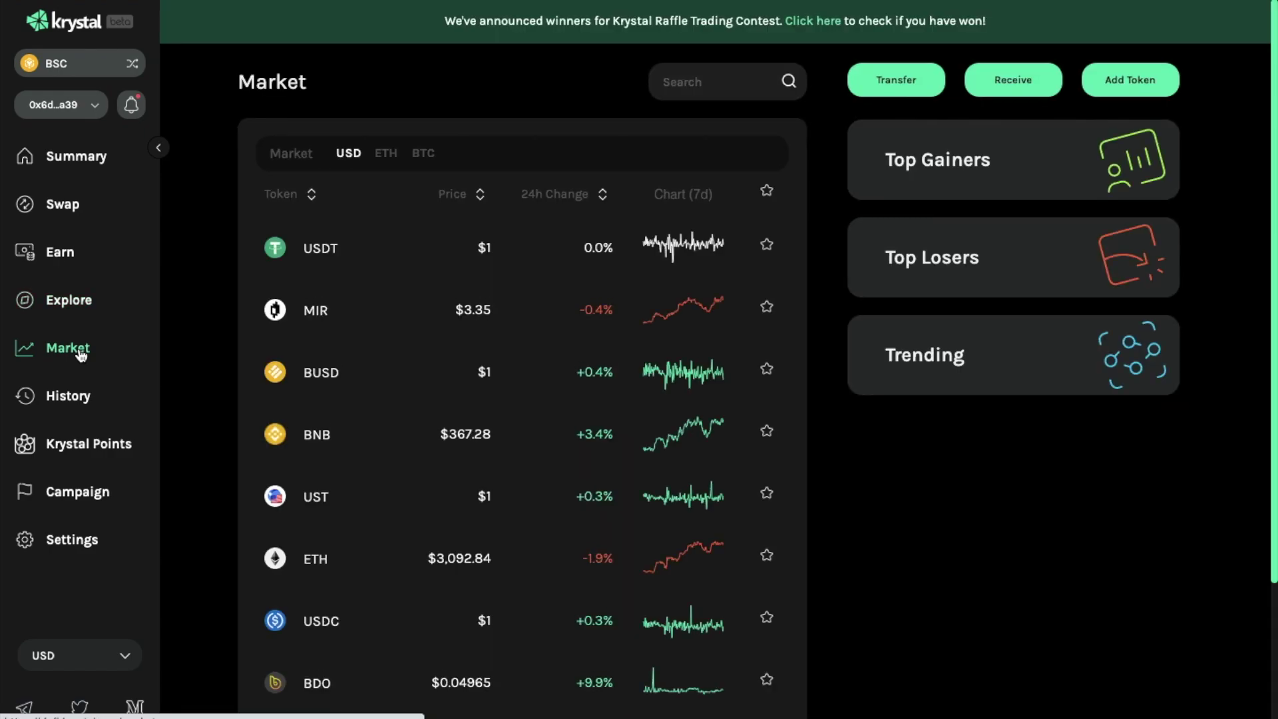
click(919, 173)
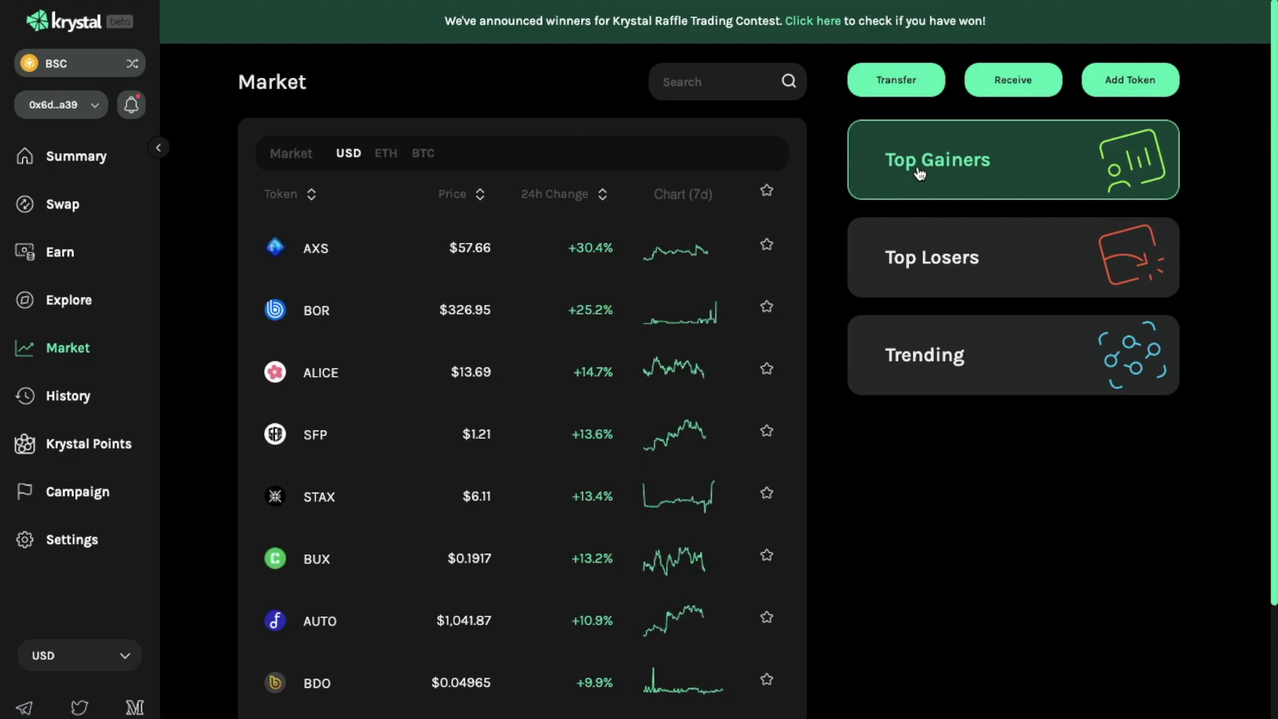
click(928, 259)
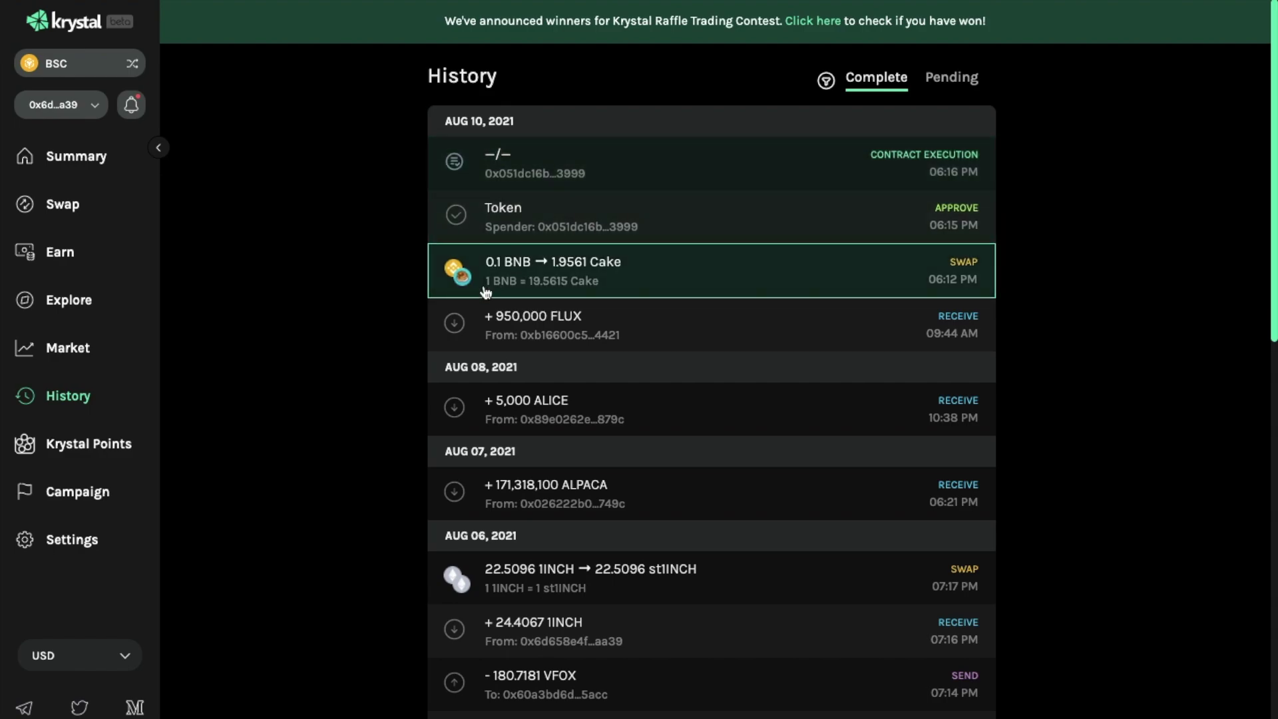
Log in to Krystal Points by signing the MetaMask wallet login message.
click(119, 453)
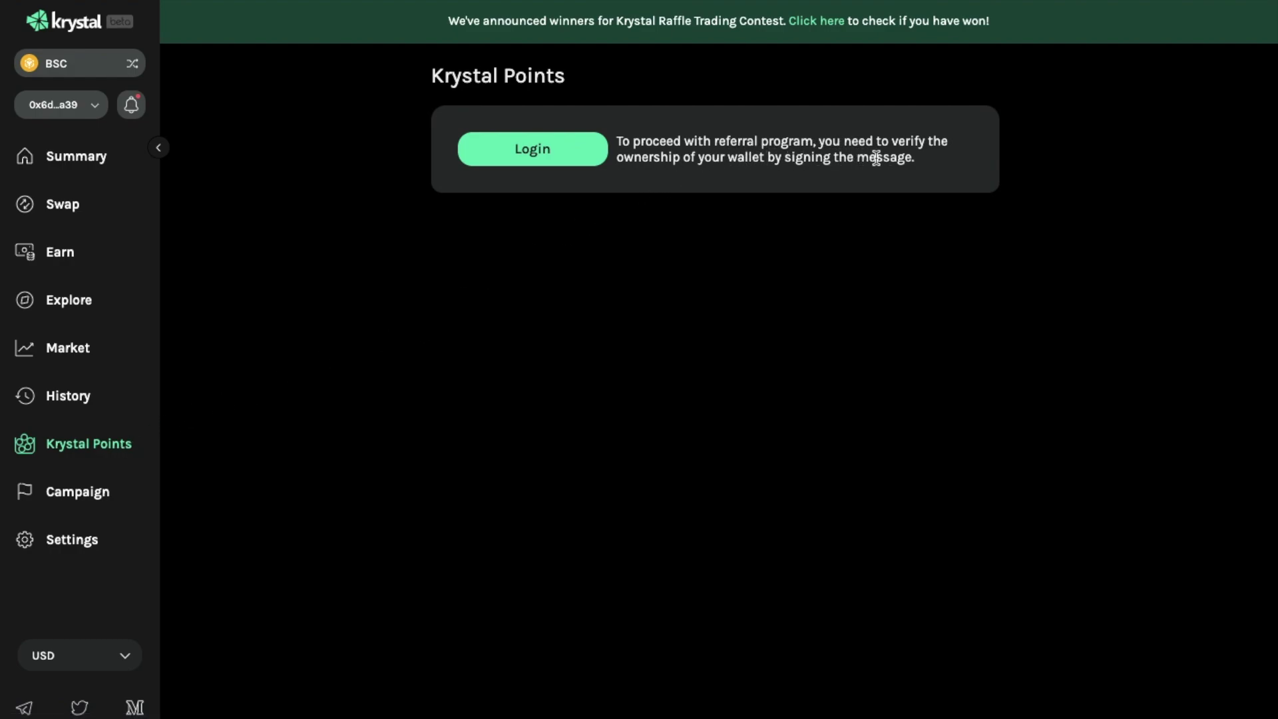
click(532, 149)
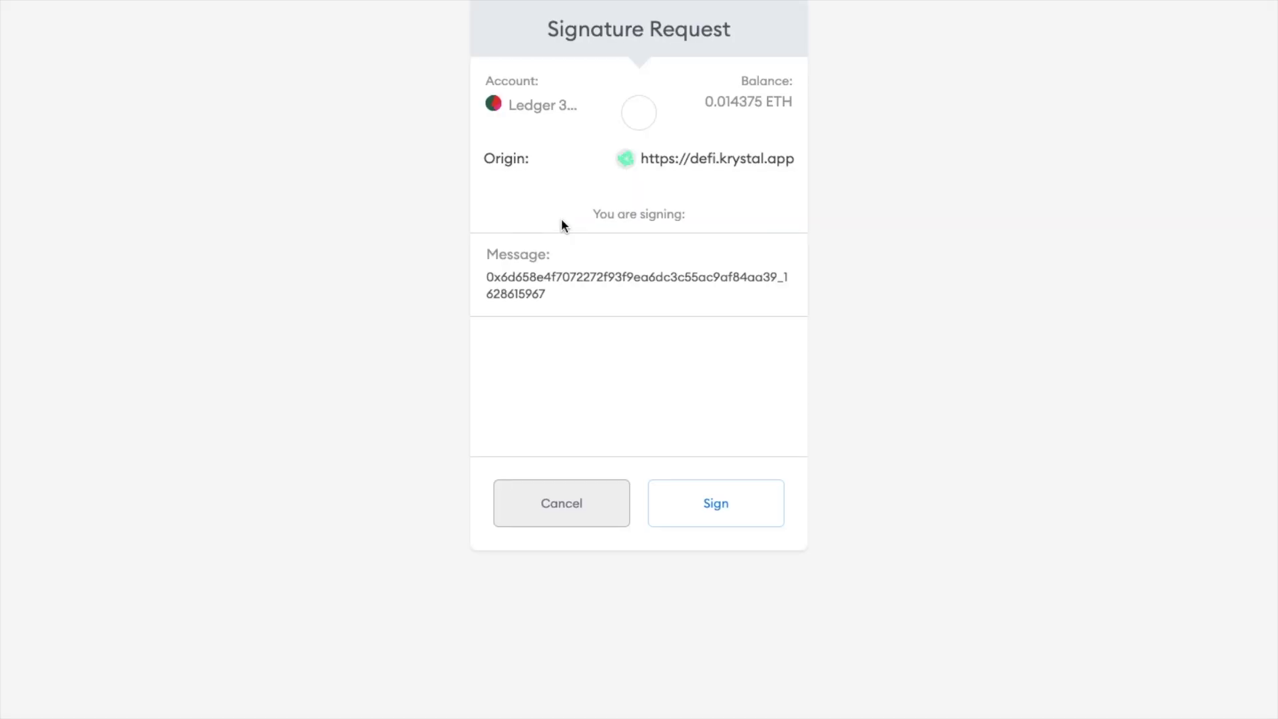
click(682, 493)
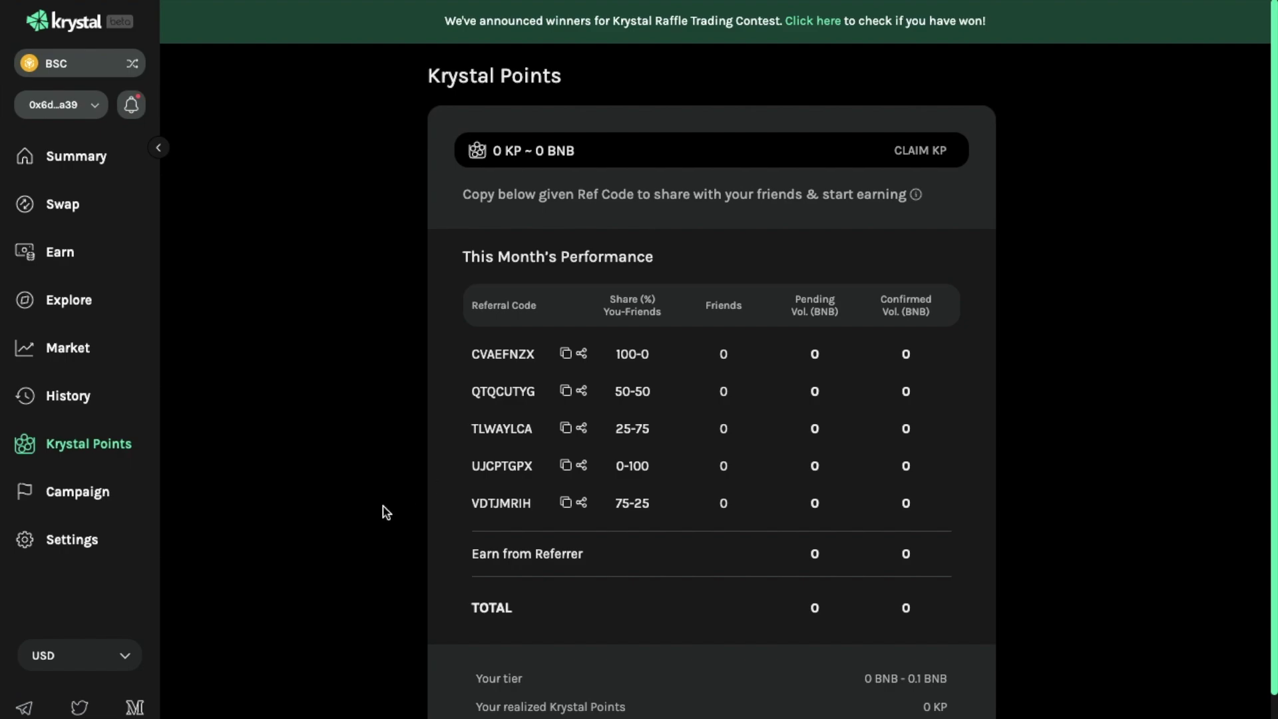
View Settings, then return to the Summary showing 1.9561 CAKE supplied on Venus.
click(62, 550)
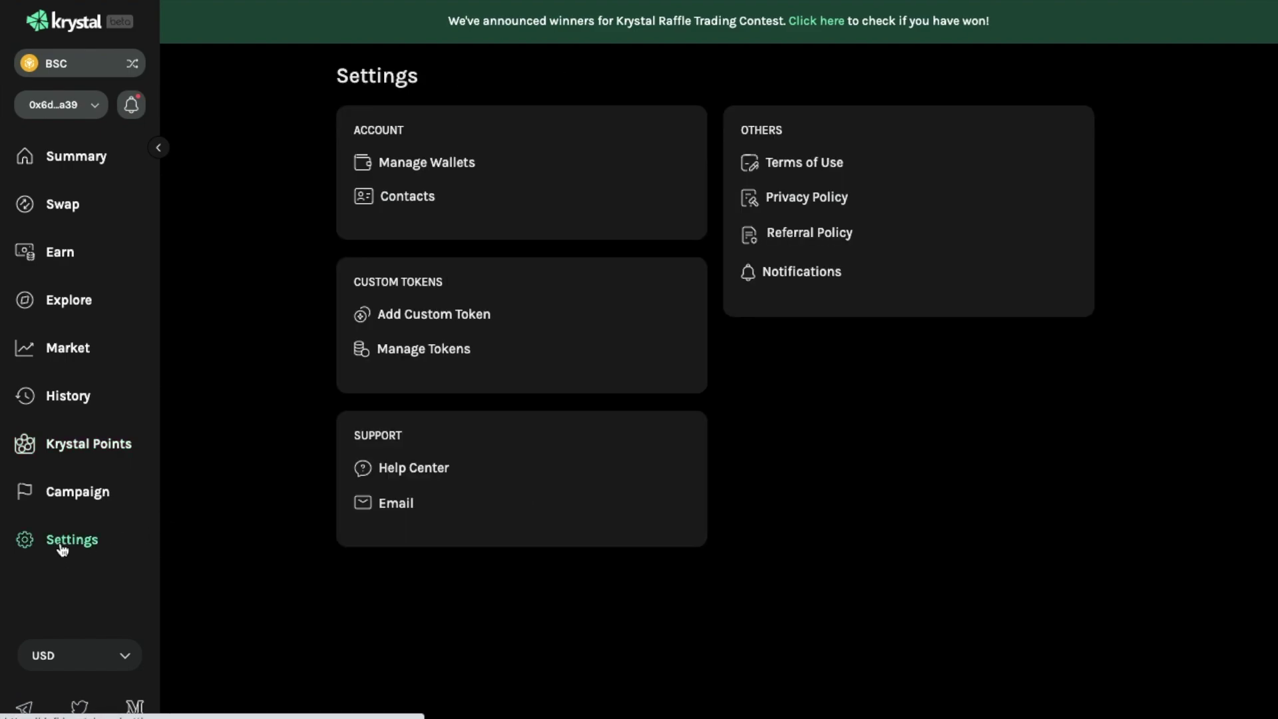
click(79, 170)
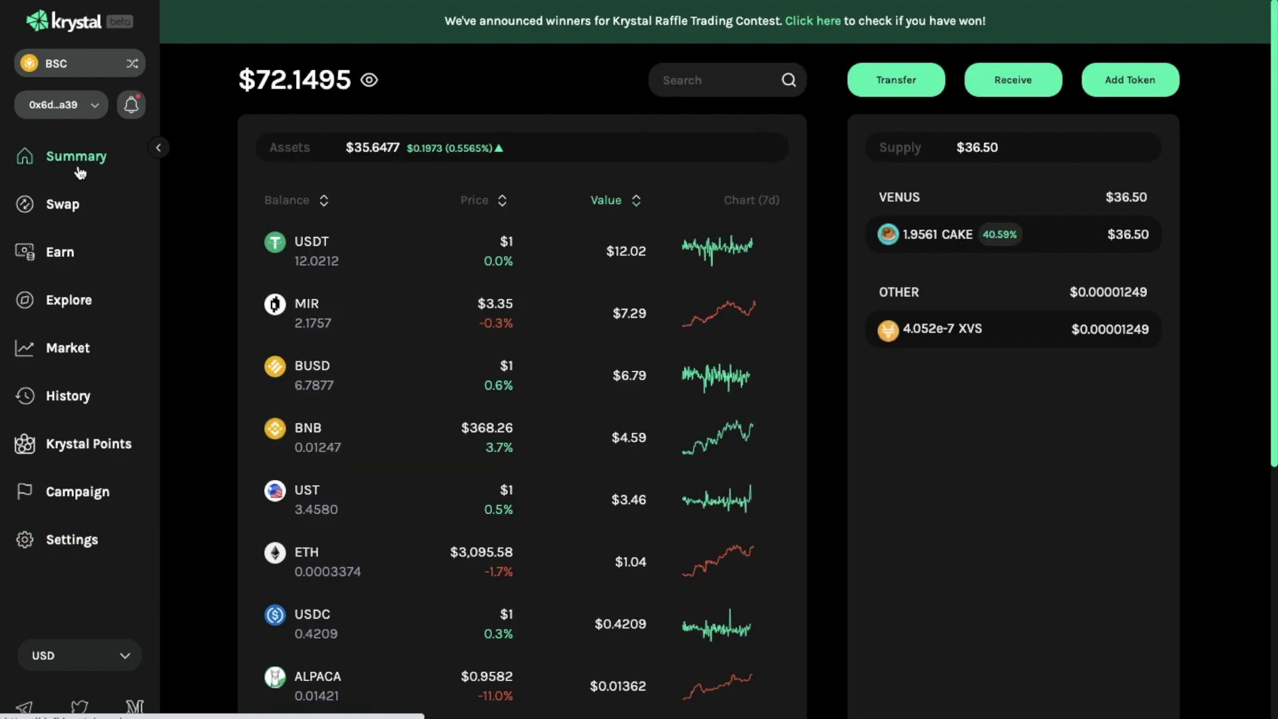